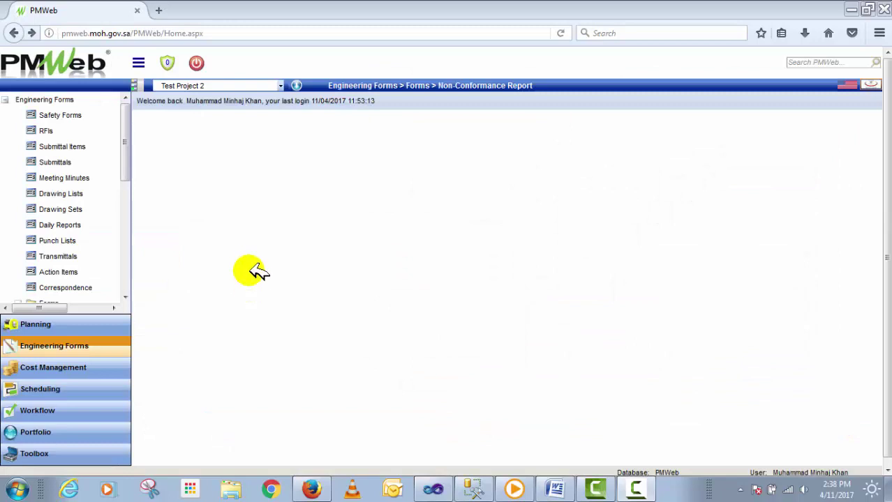
- Open a new Non-Conformance Report from the Engineering Forms and enter Test NCR as its subject
scroll(125, 146, down, 1)
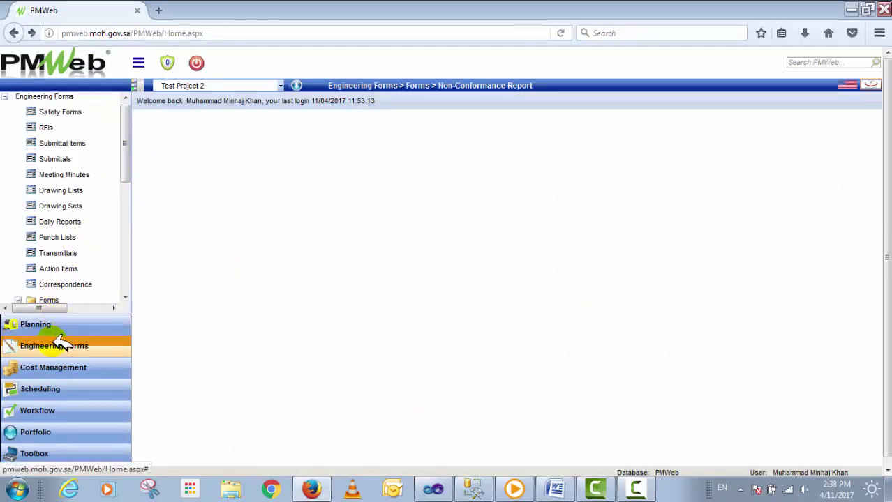
scroll(129, 155, down, 1)
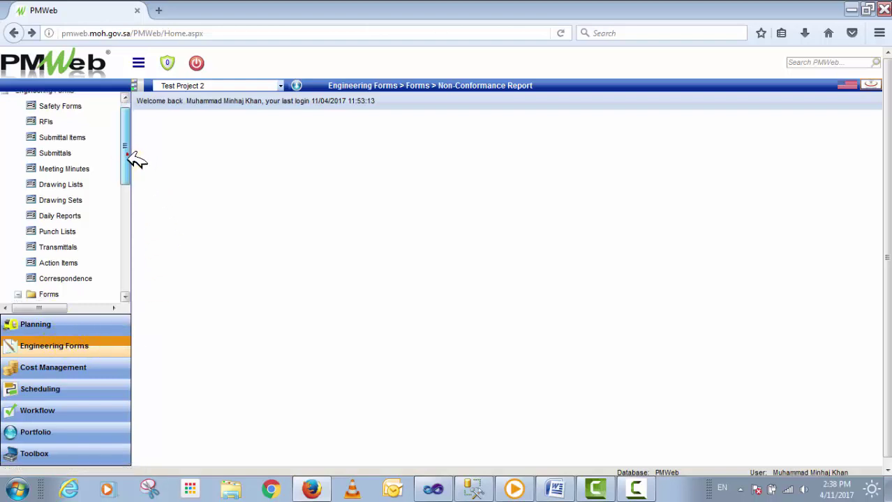
scroll(133, 168, down, 3)
click(91, 234)
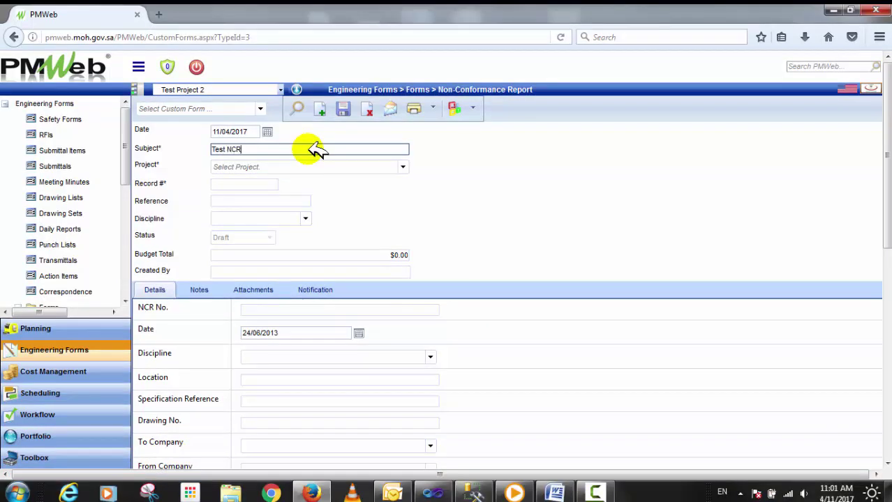
- Find and assign the project Test Project 2 to the new Non-Conformance Report
click(314, 166)
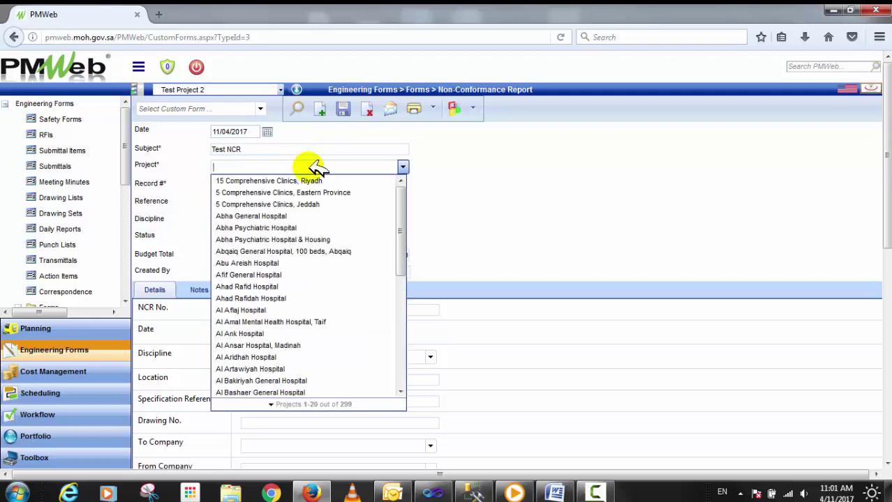
text(test)
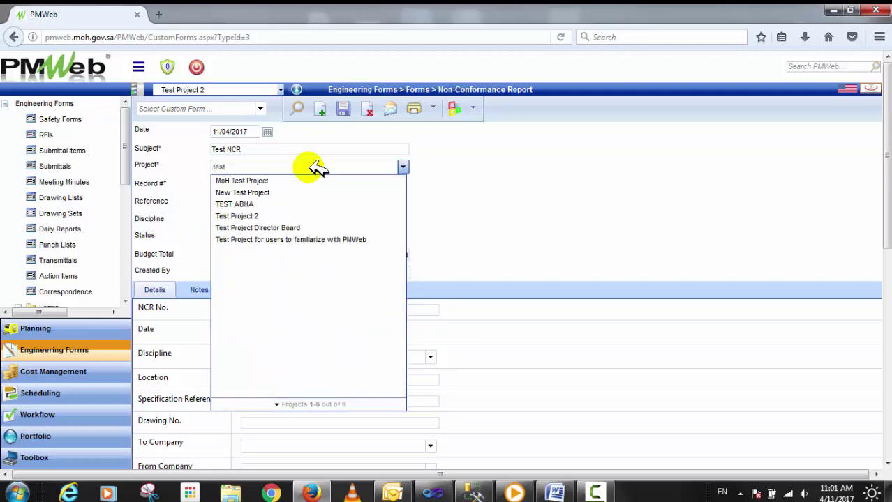
click(279, 216)
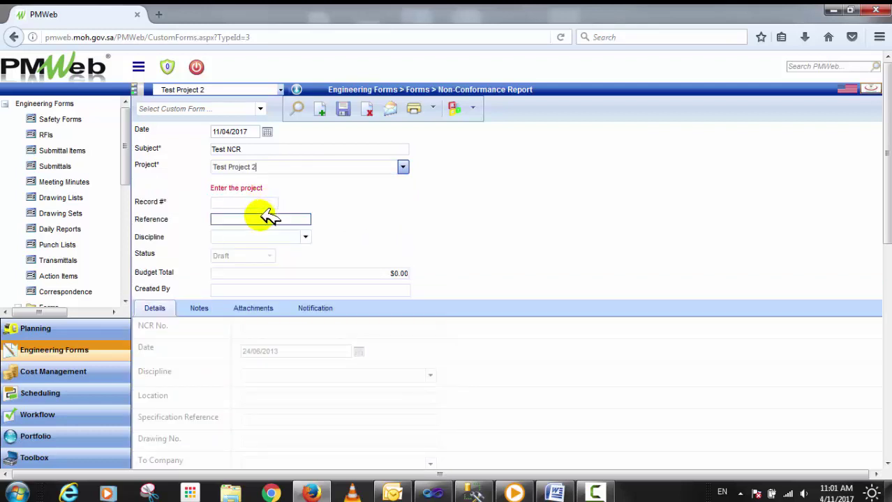
click(268, 218)
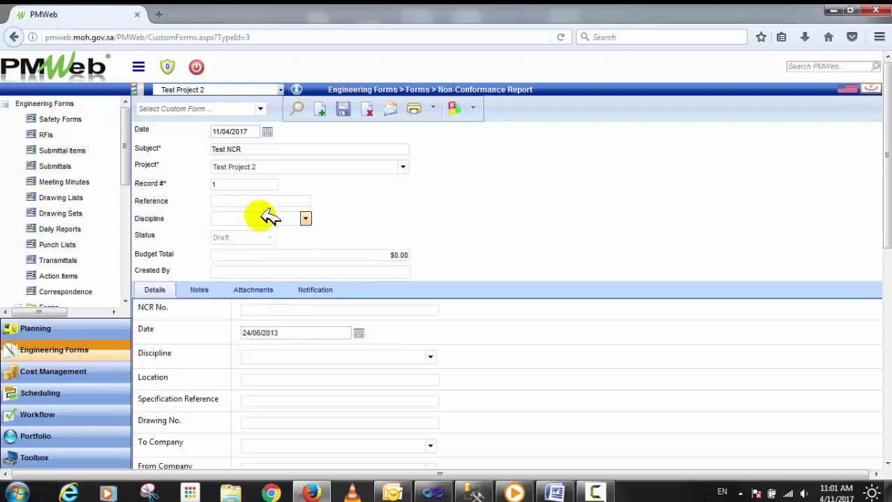
- Save the report header with the reference Test Reference and the discipline Electrical
click(265, 201)
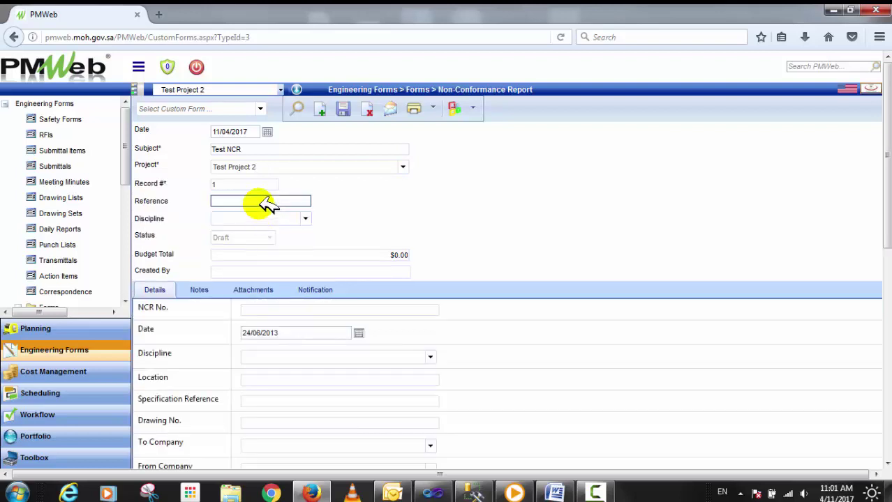
click(306, 219)
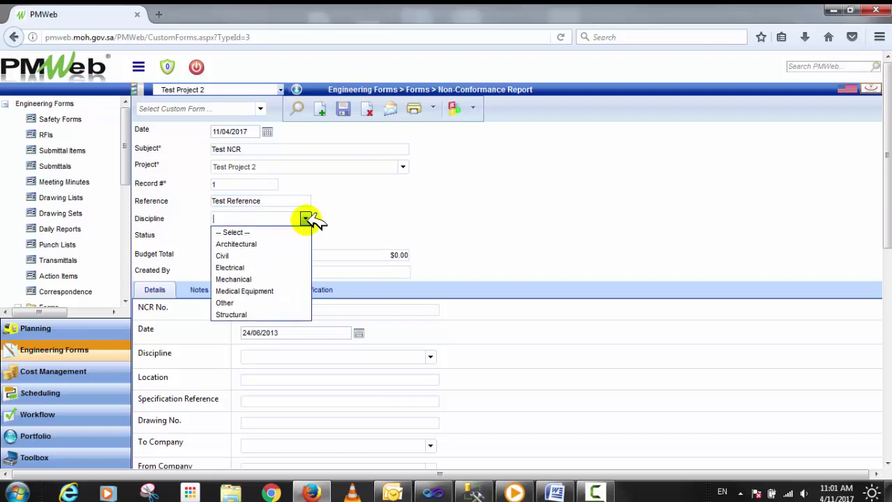
click(262, 265)
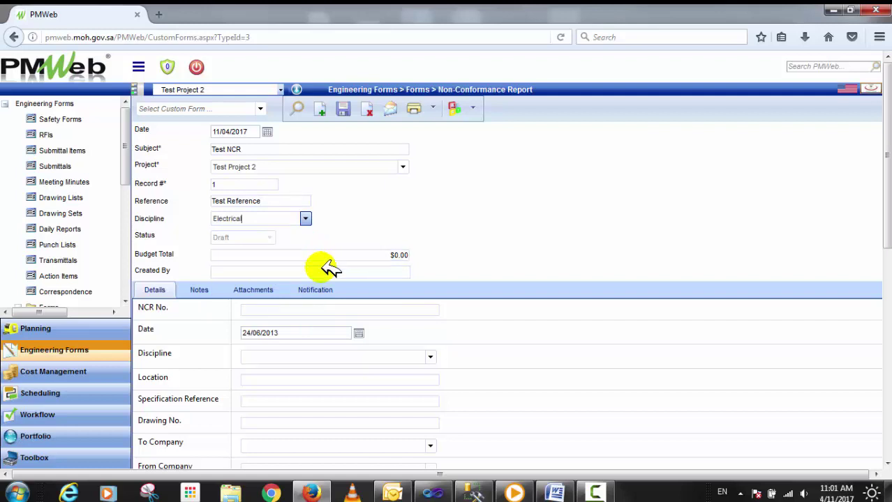
click(343, 110)
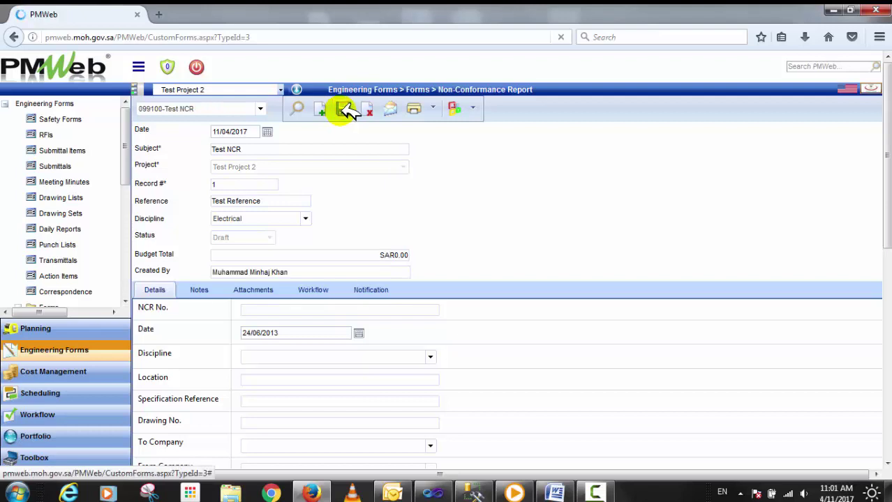
- In the report details, set the NCR number to 123456 and the date to 08/03/2017
click(423, 310)
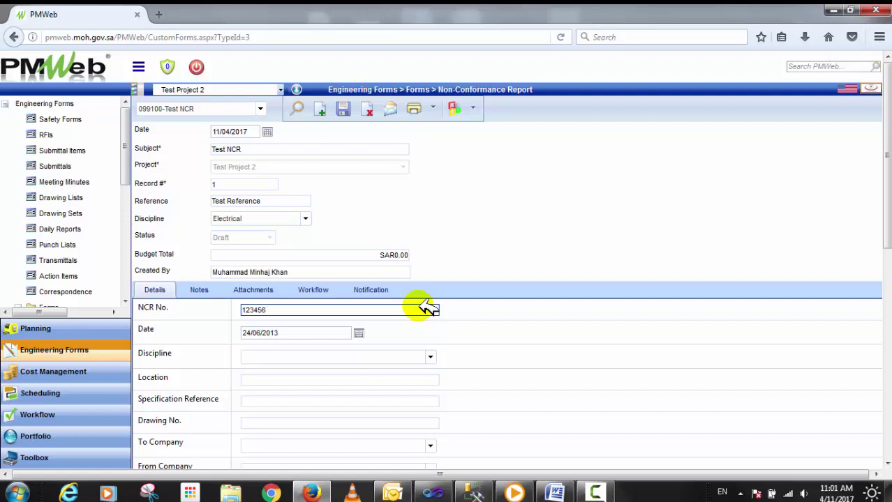
click(359, 333)
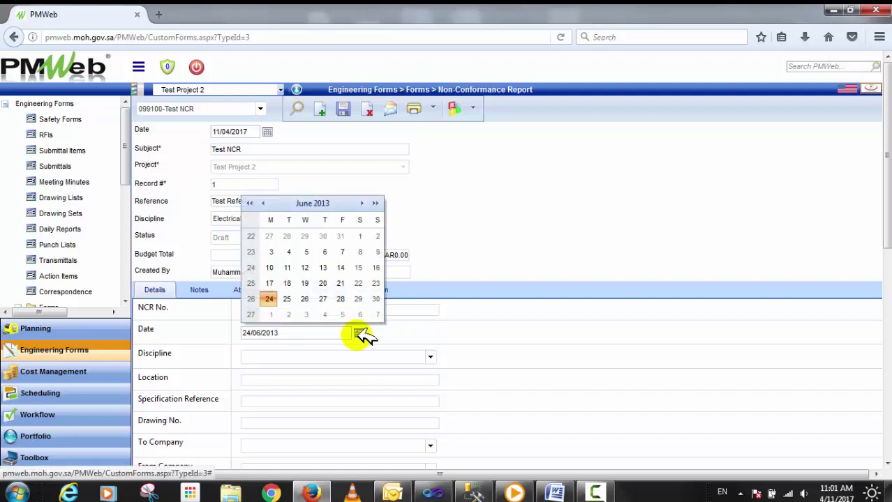
click(375, 202)
click(375, 203)
click(375, 202)
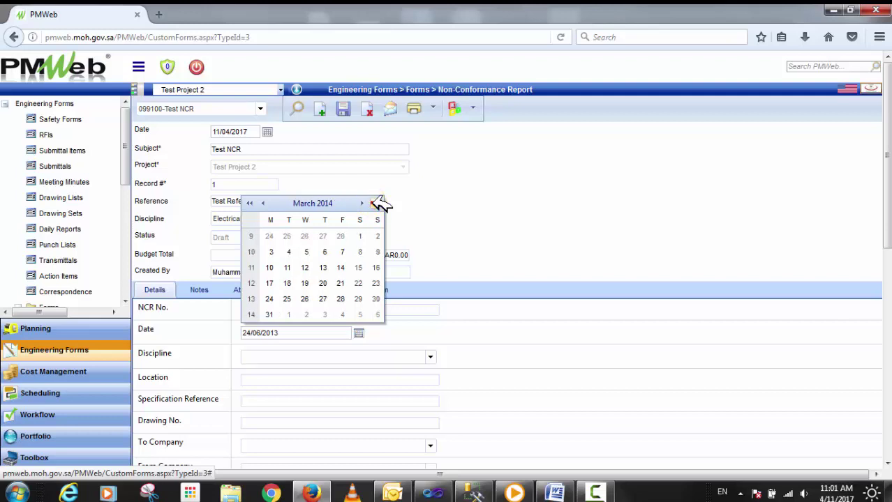
click(375, 203)
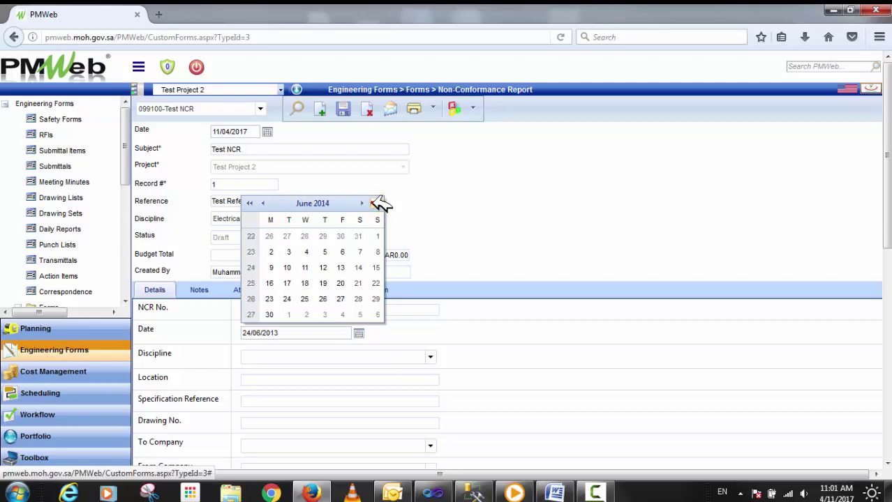
click(375, 202)
click(374, 202)
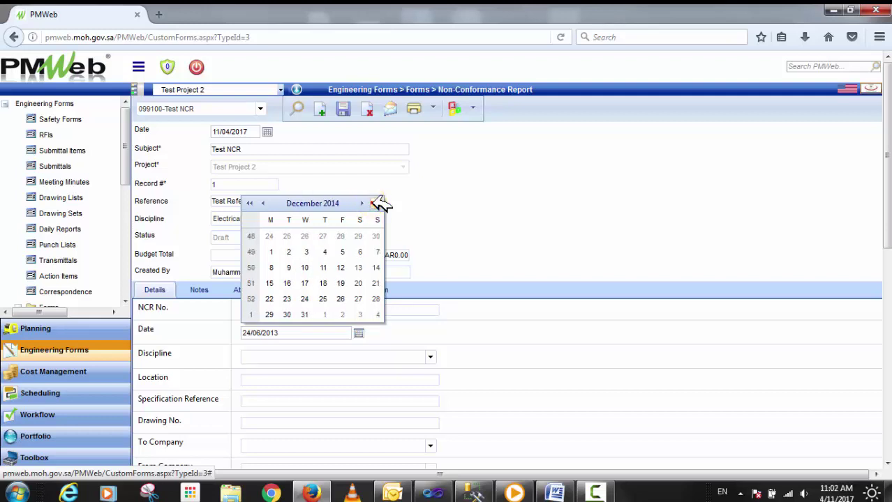
click(376, 202)
click(376, 202)
click(376, 202)
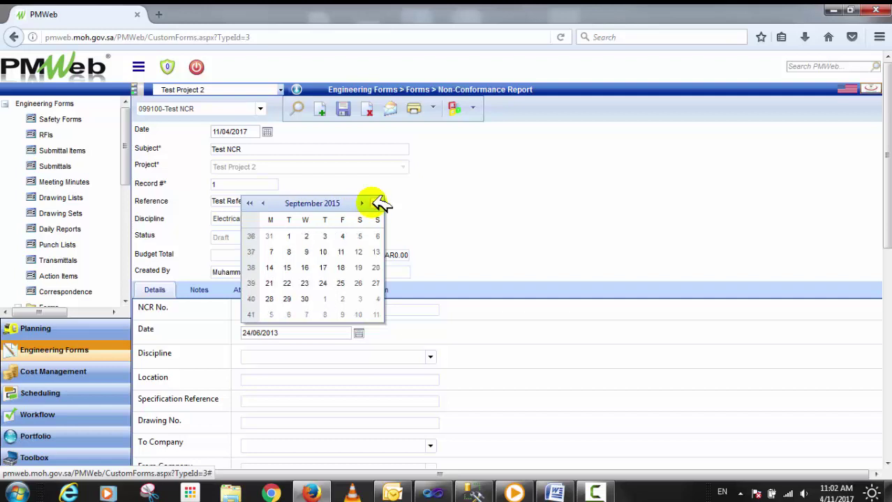
click(376, 202)
click(376, 203)
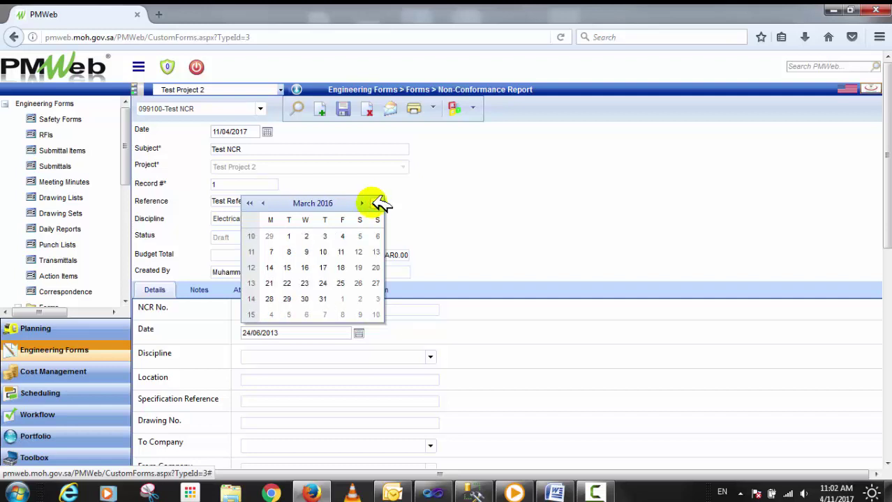
click(376, 202)
click(376, 203)
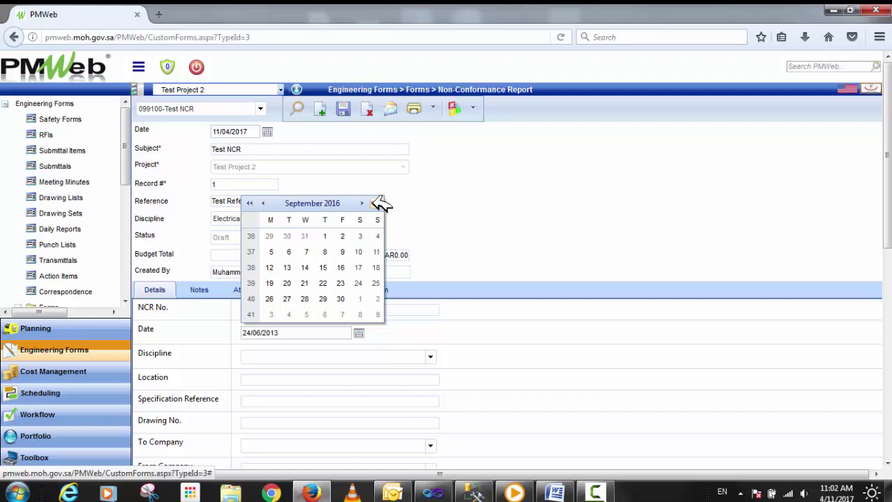
click(377, 203)
click(376, 202)
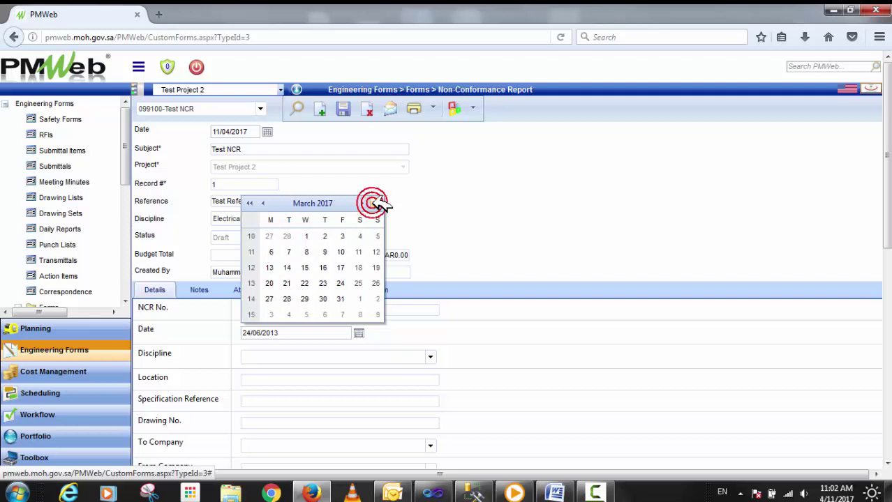
click(314, 252)
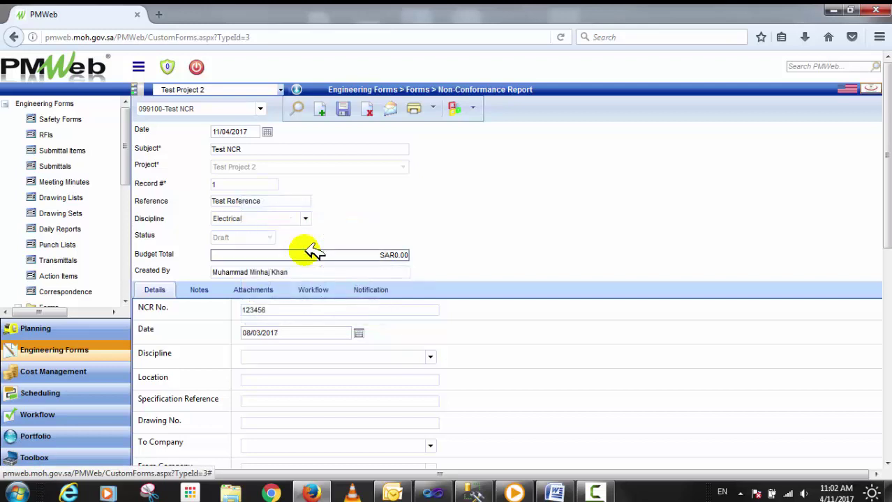
- Fill in the report details with discipline Electrical, location Test Location, specification reference Test Specification Reference and drawing number 123
click(431, 358)
click(264, 96)
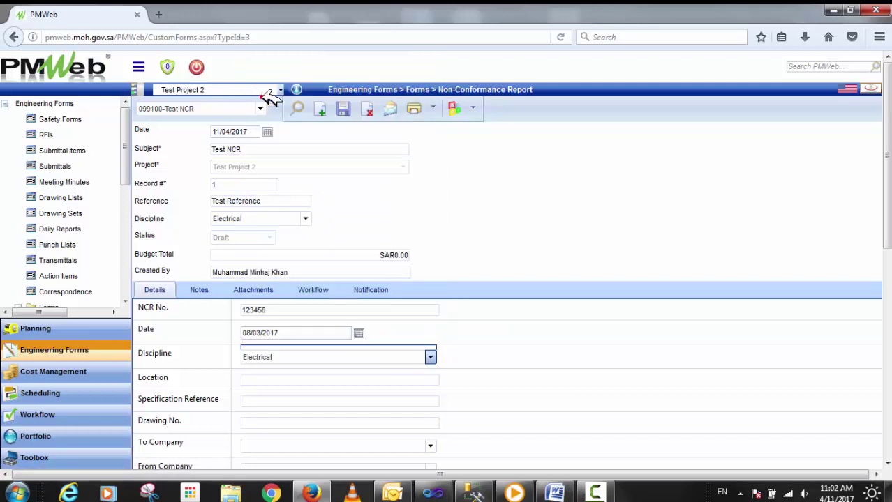
click(436, 381)
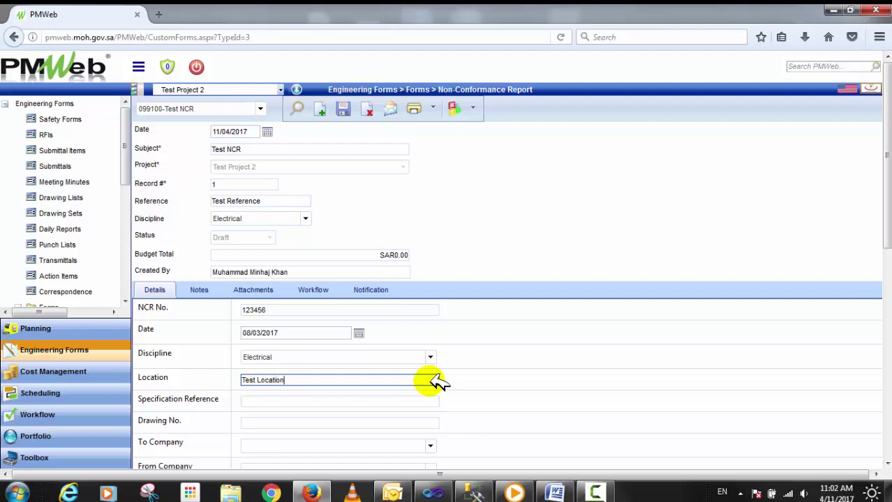
scroll(487, 365, down, 4)
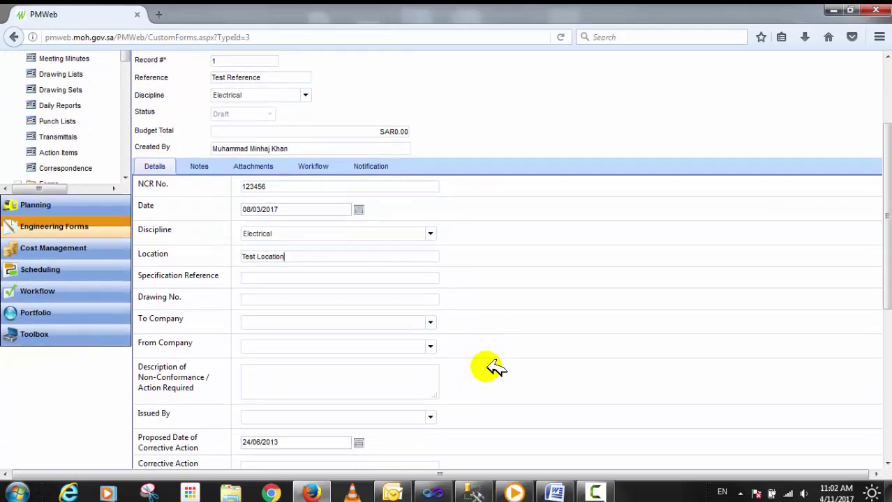
click(335, 253)
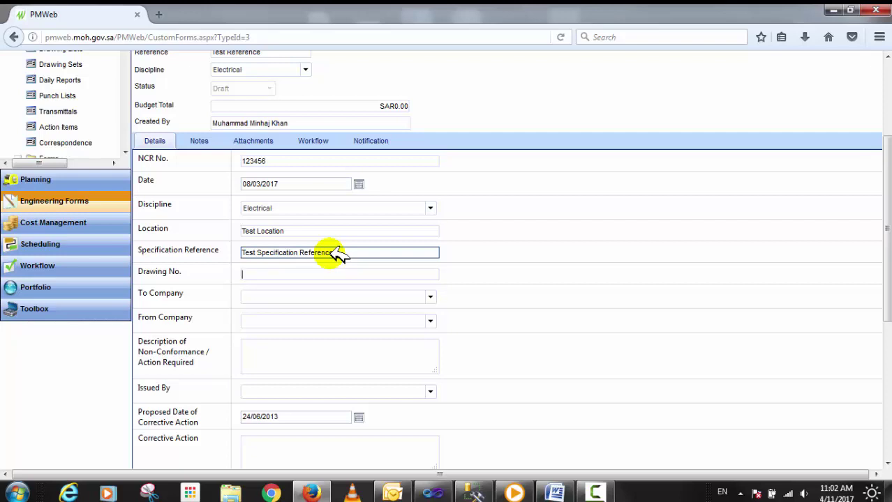
- Search the companies for "fouz" and set To Company to Al Fouzan Trading & Contracting Co
click(405, 296)
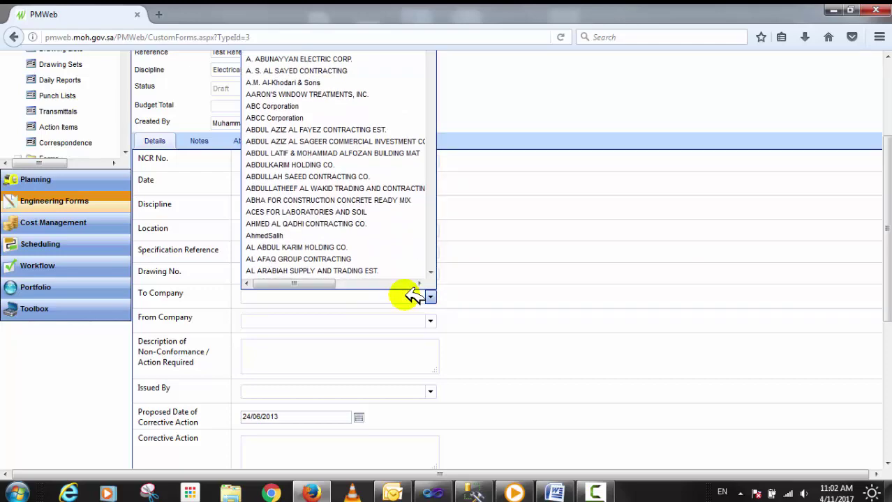
text(f)
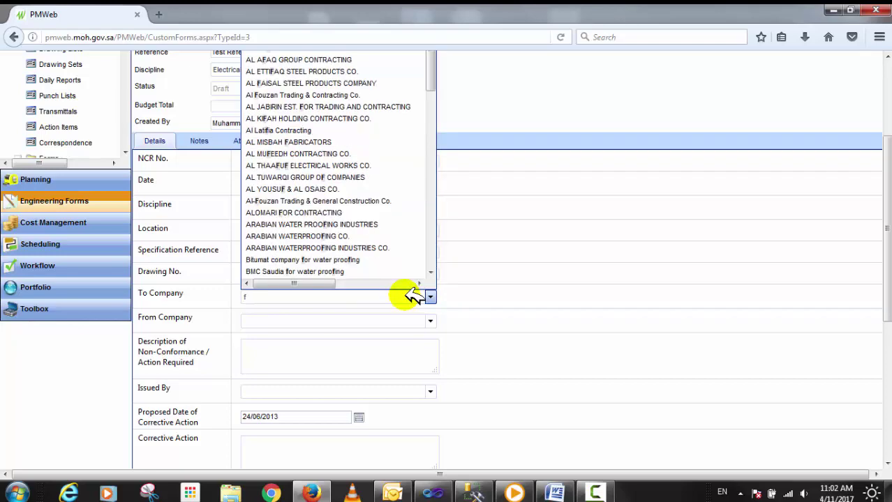
text(o)
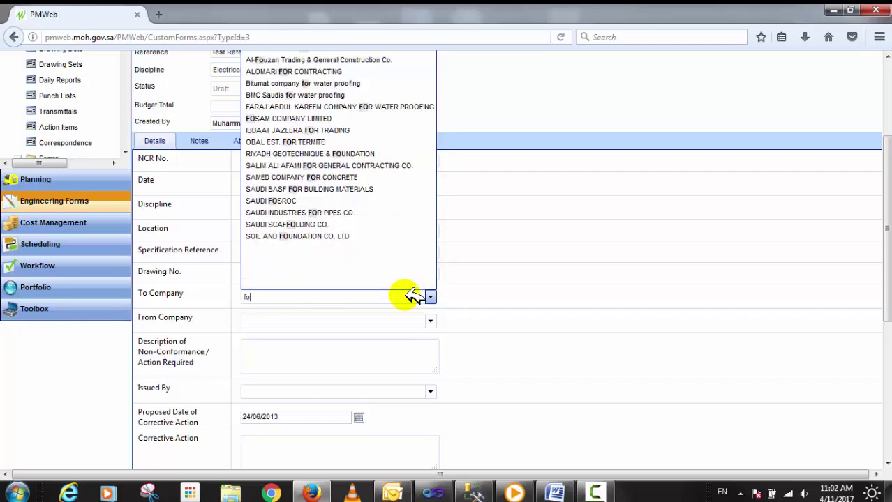
text(uz)
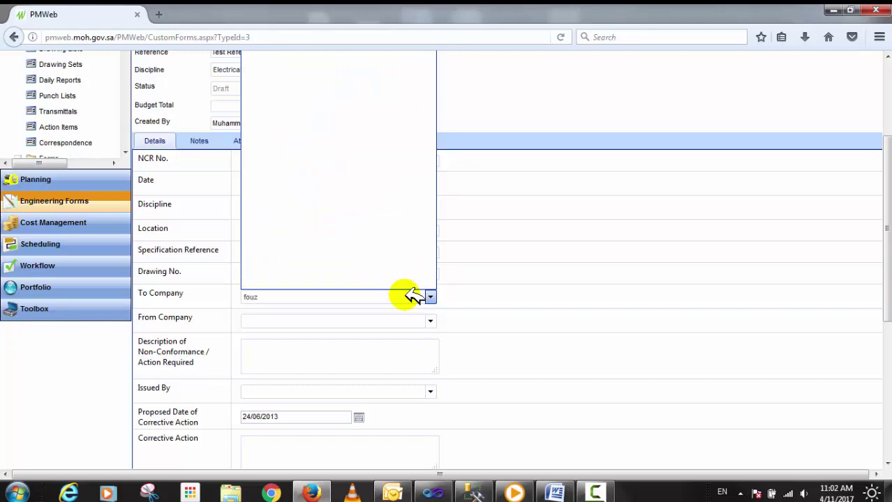
scroll(469, 295, up, 4)
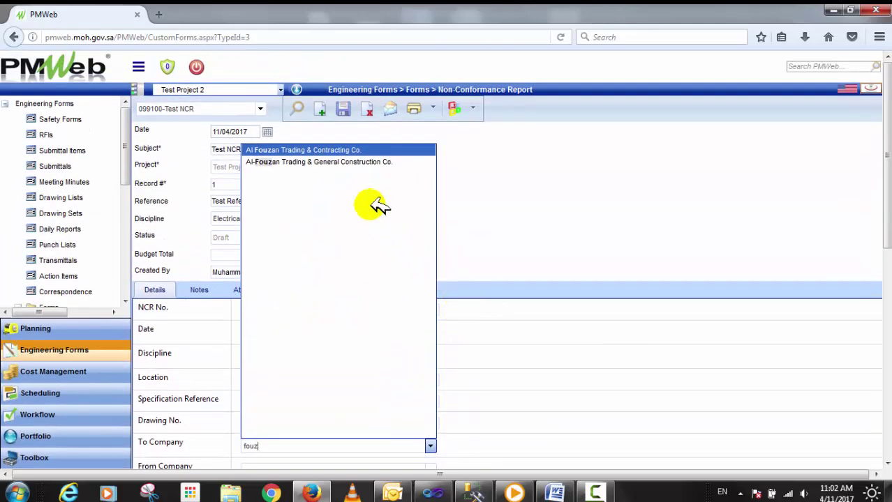
click(332, 150)
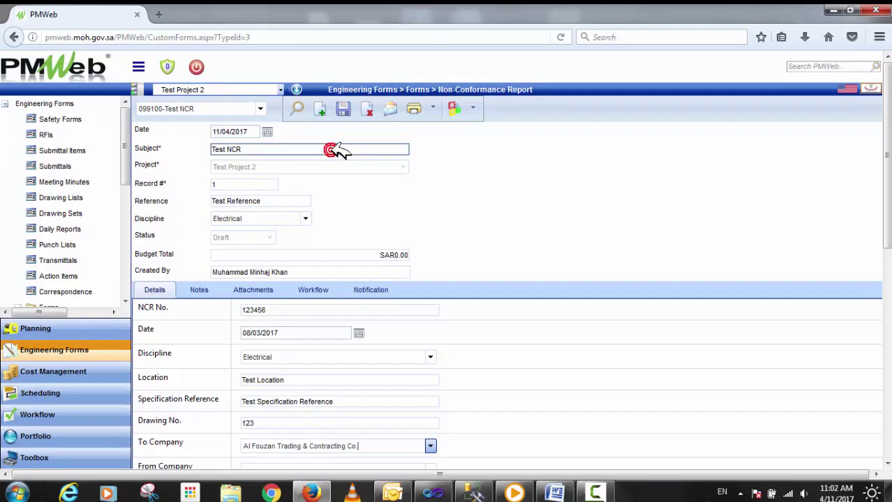
- Search the companies for "khatib" and set From Company to Khatib & Alami
scroll(497, 342, down, 4)
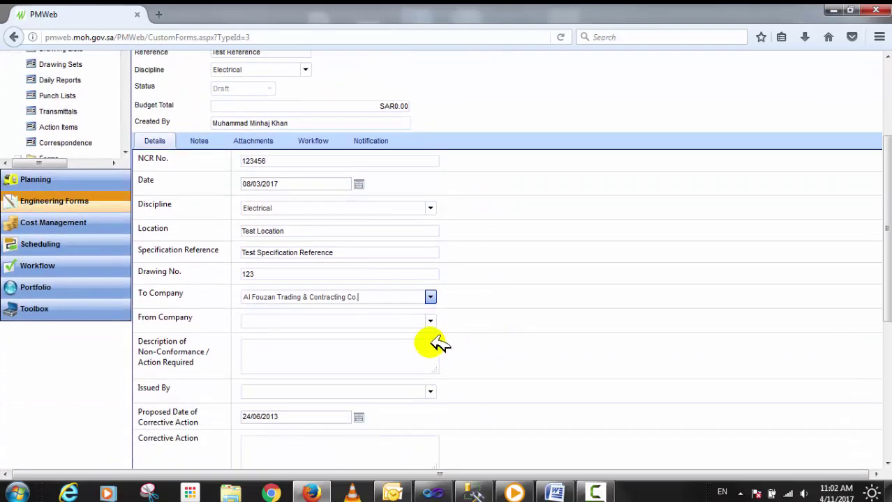
click(427, 321)
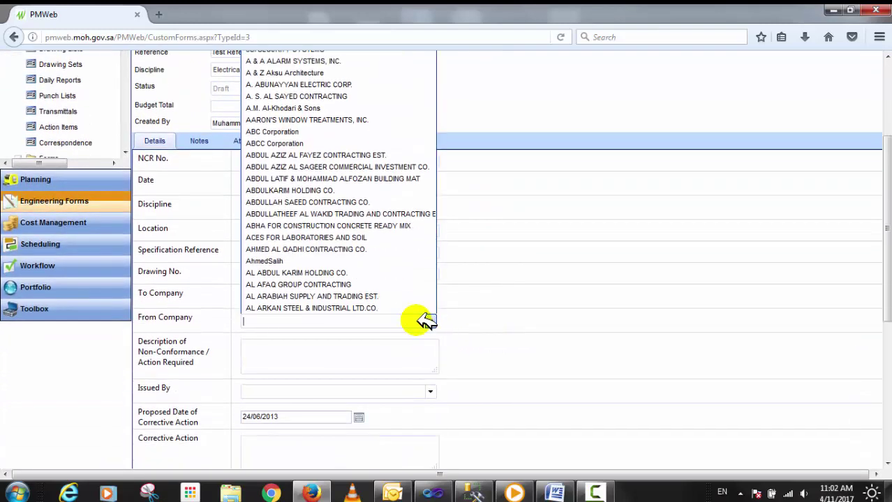
text(khatib)
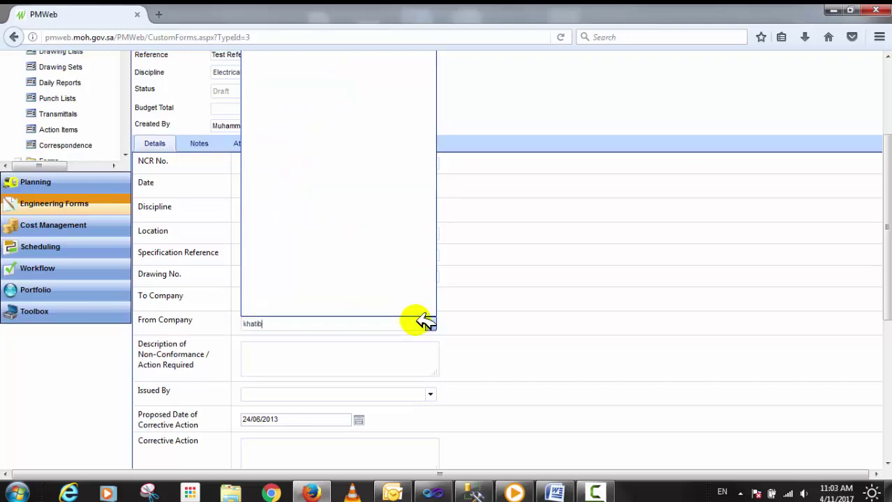
scroll(427, 320, up, 3)
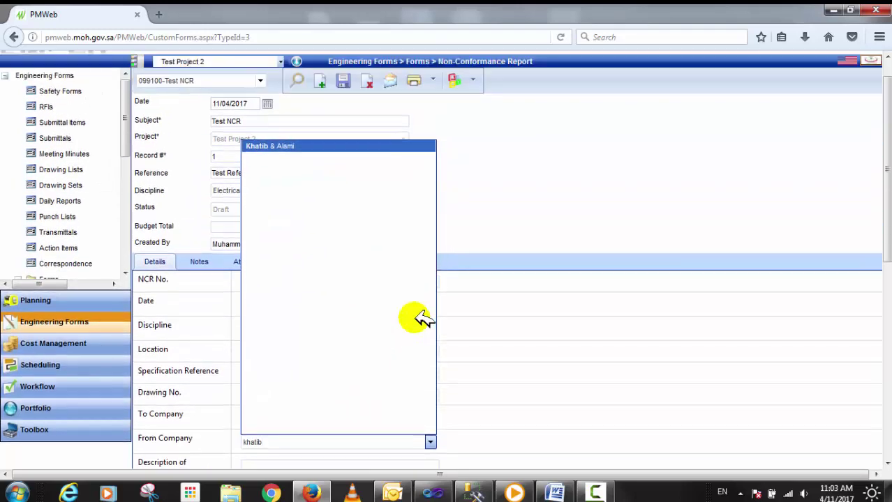
click(310, 175)
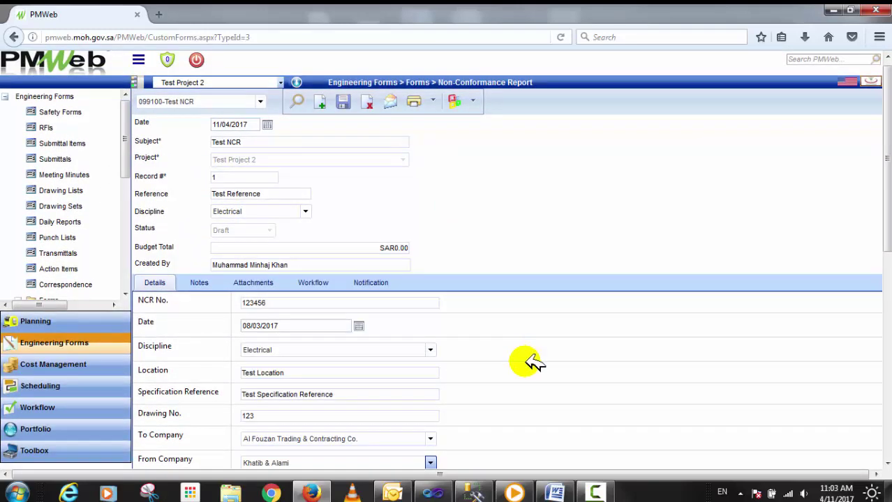
- Enter "Test Description of NCR" as the non-conformance description and set Issued By to the issuer's contact at Hill International Saudi Arabia
scroll(523, 360, down, 3)
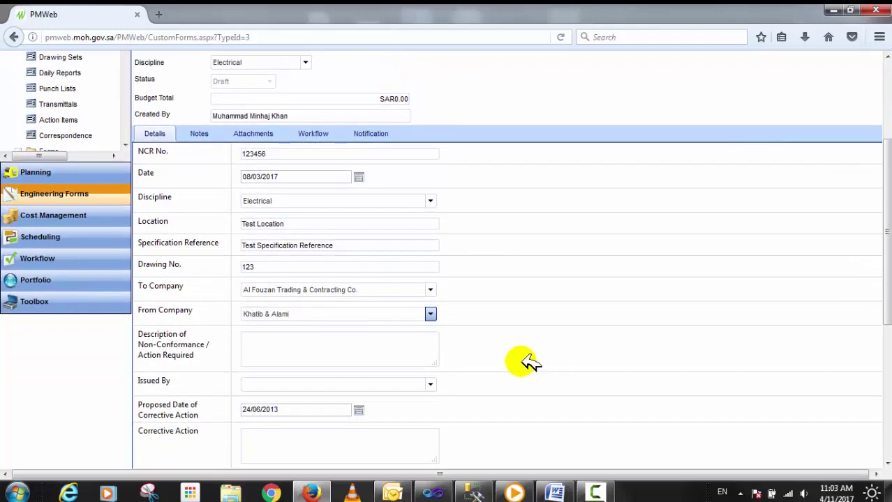
click(337, 348)
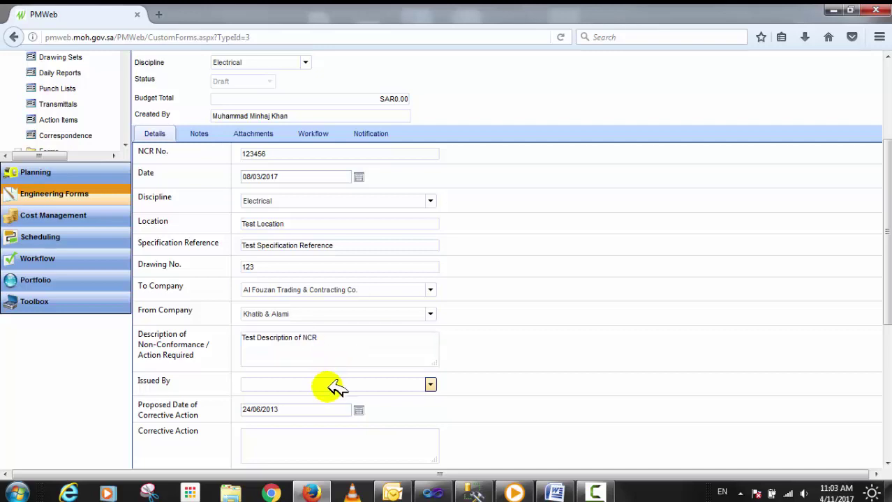
scroll(547, 401, down, 2)
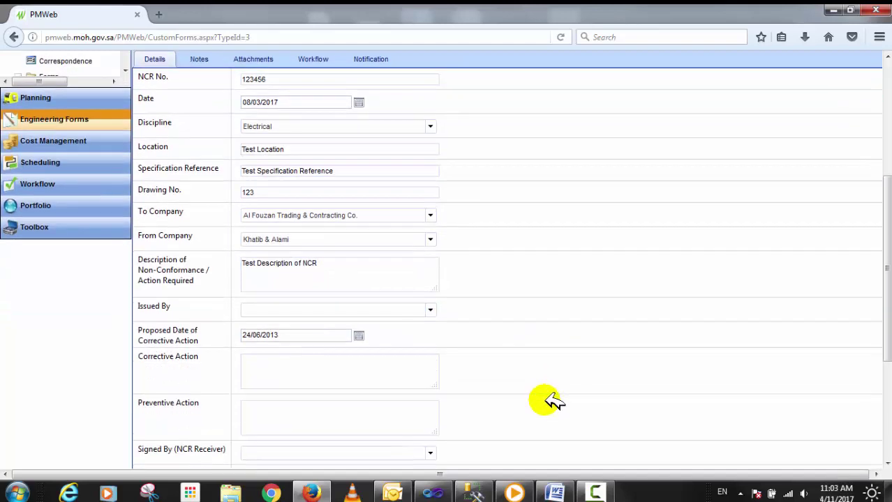
click(402, 308)
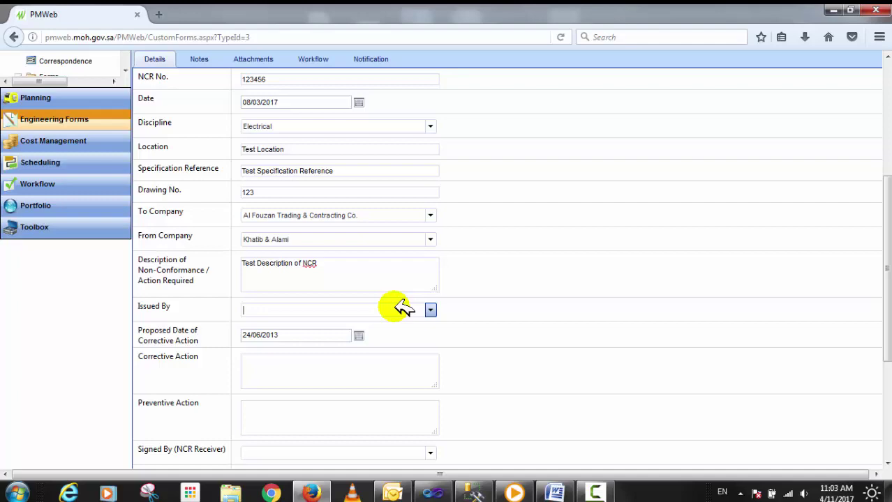
text(minhaj)
scroll(402, 309, up, 4)
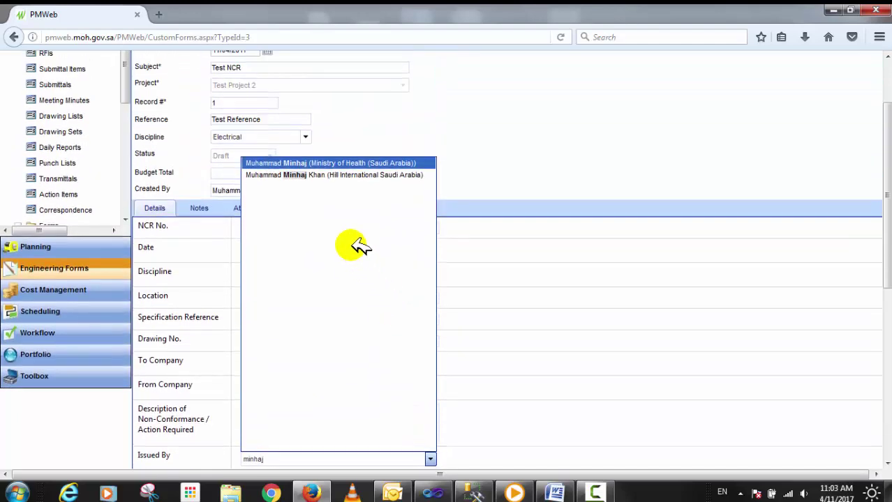
click(328, 175)
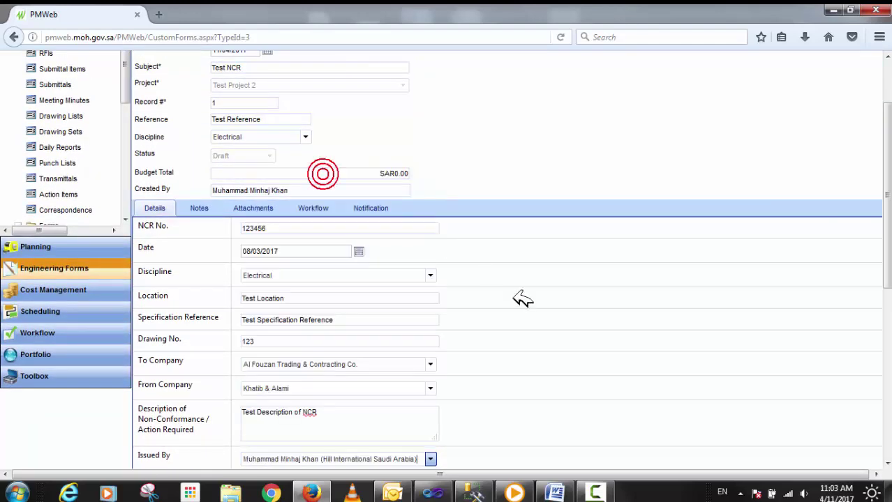
- Set the Proposed Date of Corrective Action to 09/03/2017
scroll(579, 398, down, 1)
scroll(579, 399, down, 5)
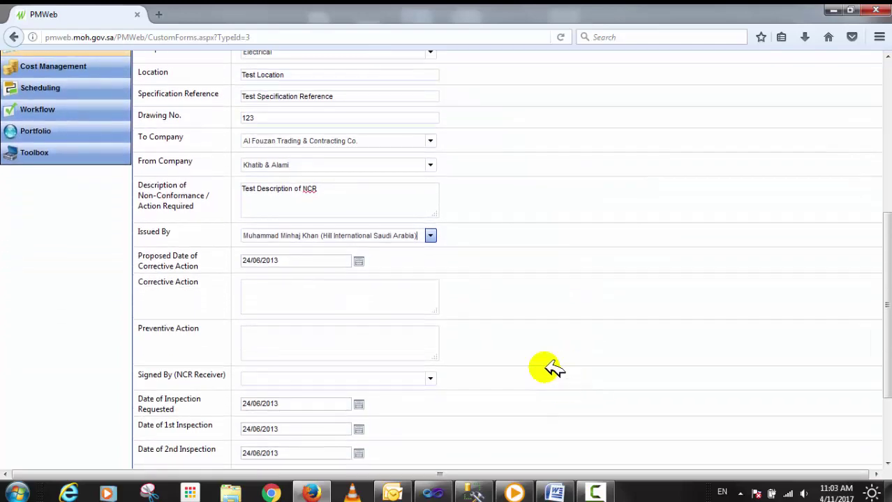
click(360, 261)
click(375, 275)
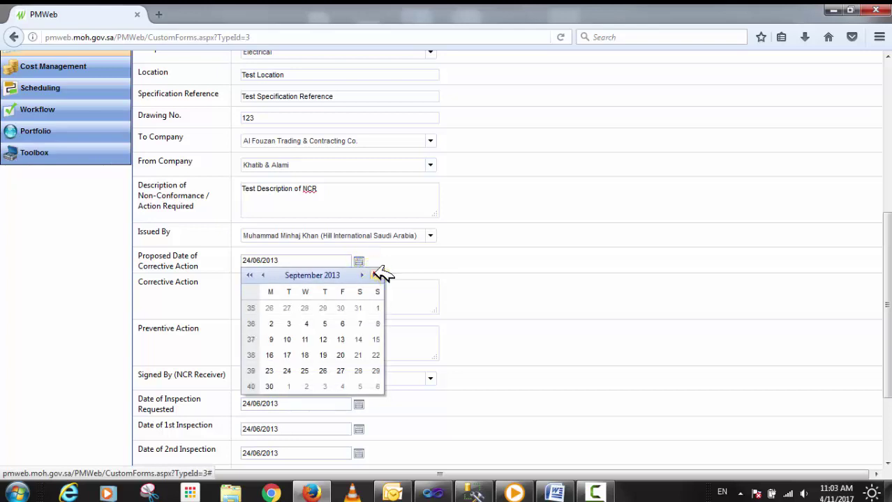
click(375, 275)
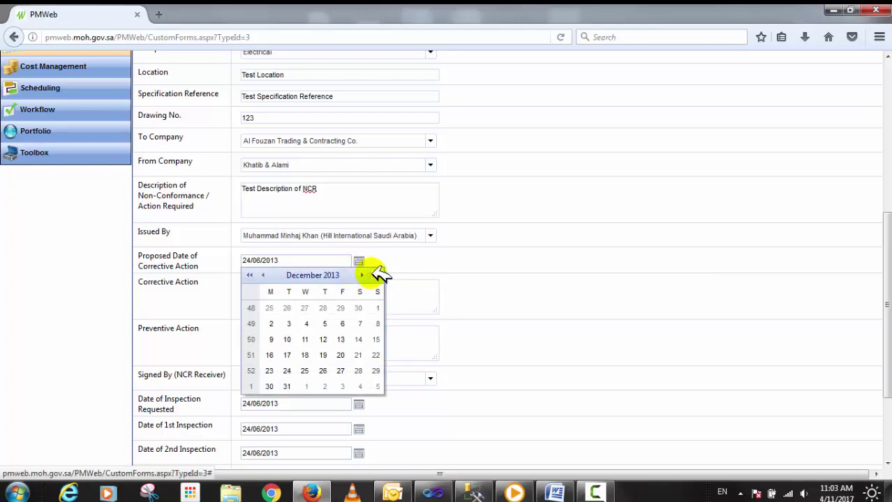
click(377, 275)
click(377, 275)
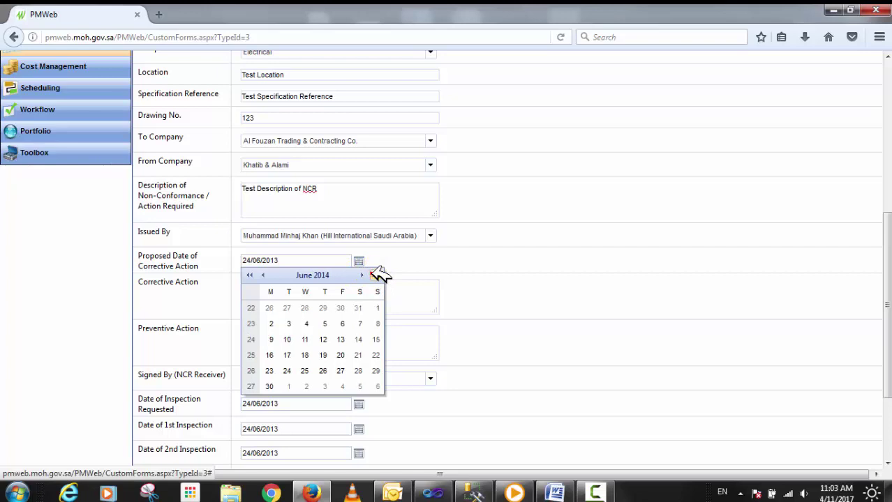
click(377, 275)
click(378, 275)
click(378, 275)
click(377, 275)
click(377, 275)
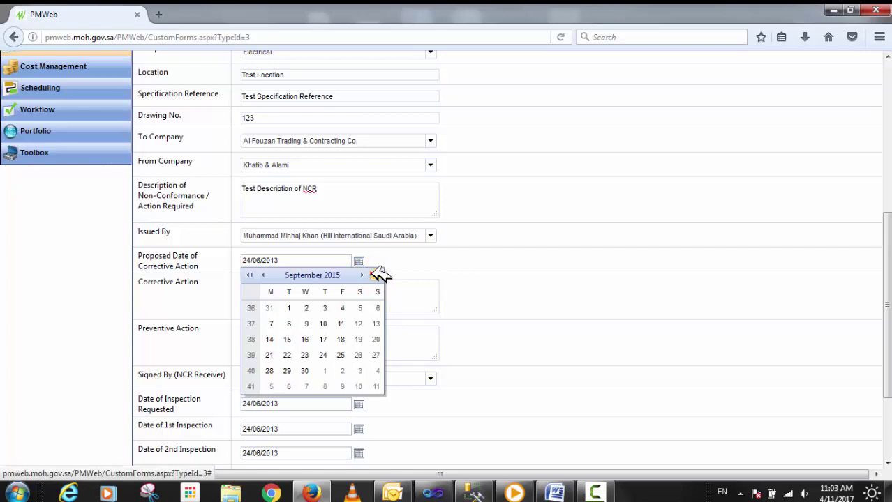
click(378, 275)
click(378, 275)
click(378, 275)
click(377, 274)
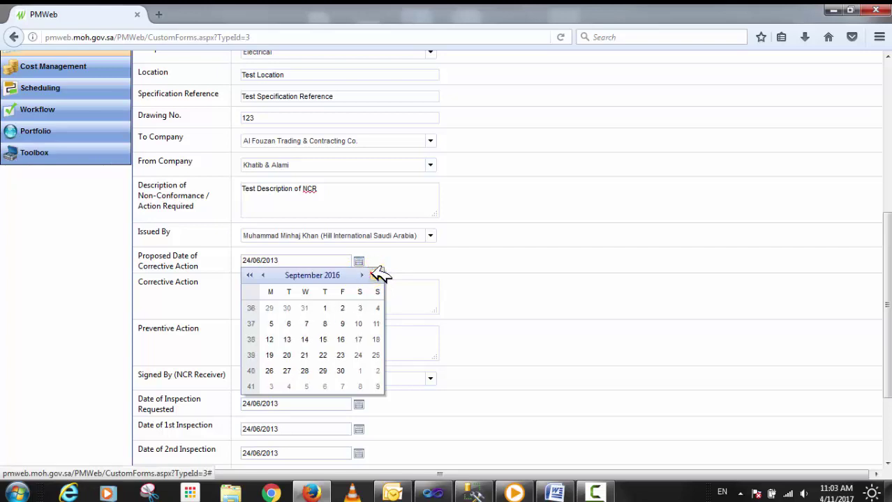
click(377, 275)
click(378, 275)
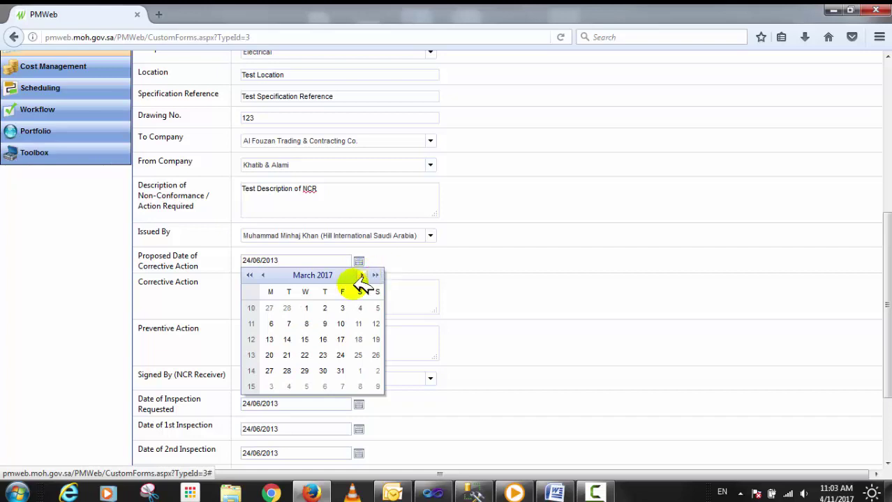
click(325, 322)
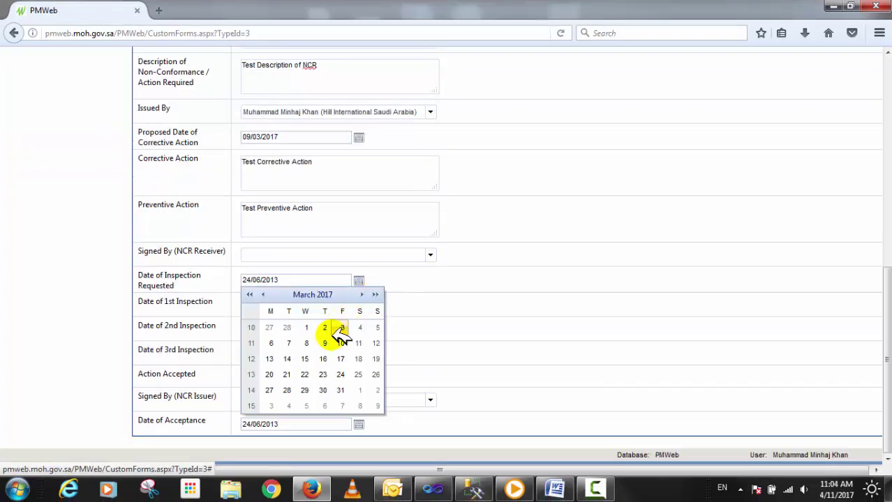
- Set the Date of Inspection Requested to 09/03/2017 and Signed By (NCR Issuer) to the issuer's contact at Hill International Saudi Arabia
click(326, 338)
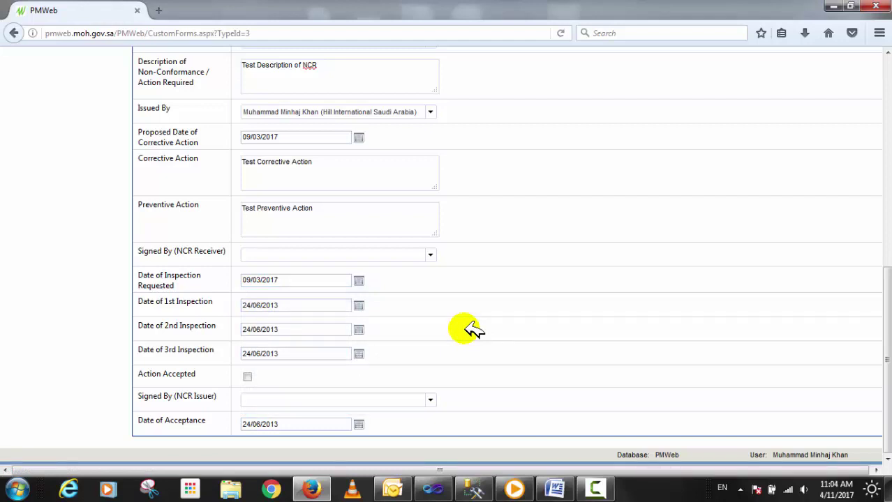
click(427, 401)
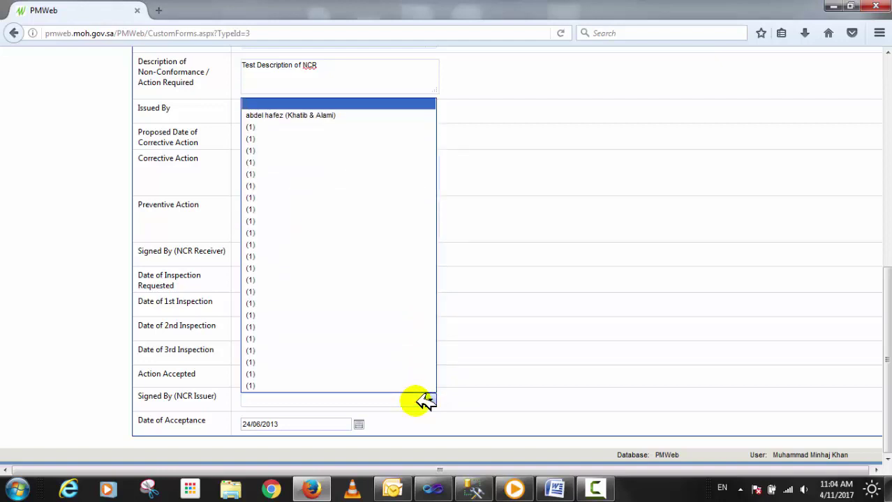
text(minhaj)
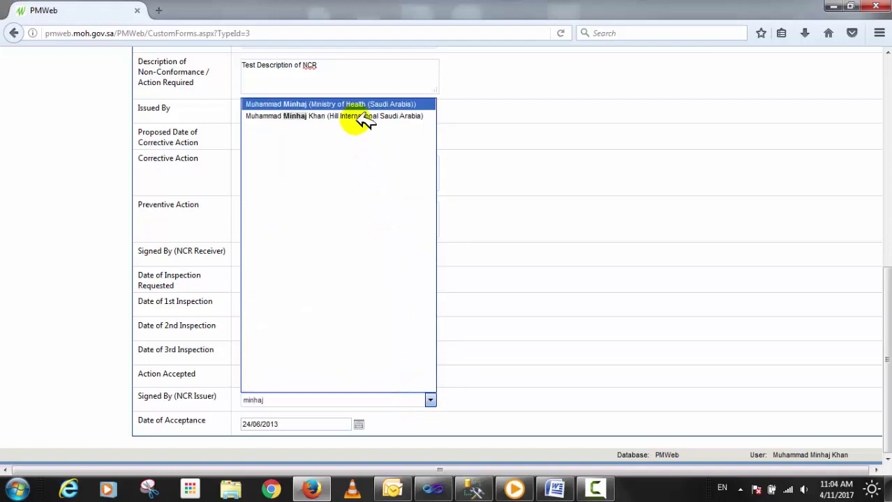
click(365, 116)
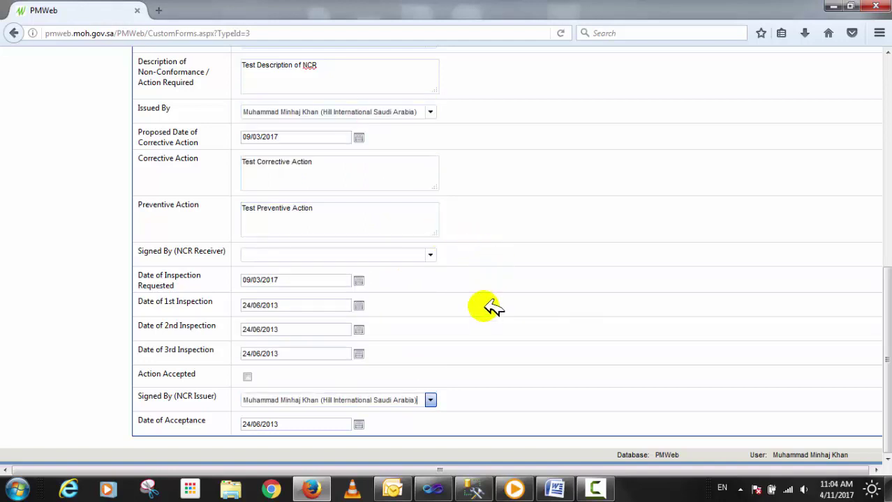
- Save the Non-Conformance Report with its completed details
scroll(492, 308, up, 5)
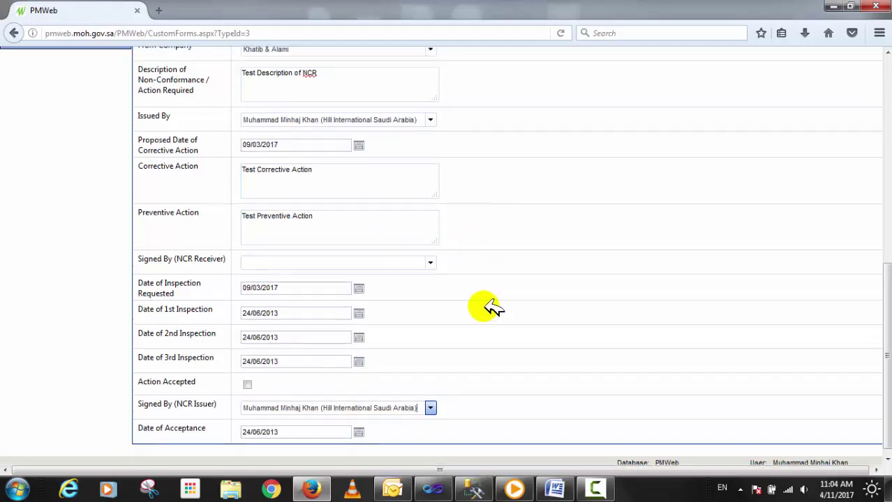
scroll(491, 308, up, 7)
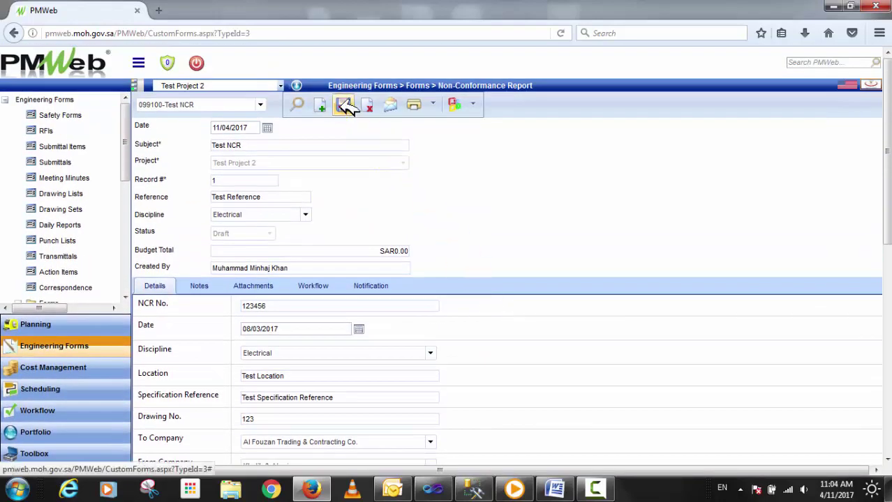
click(344, 104)
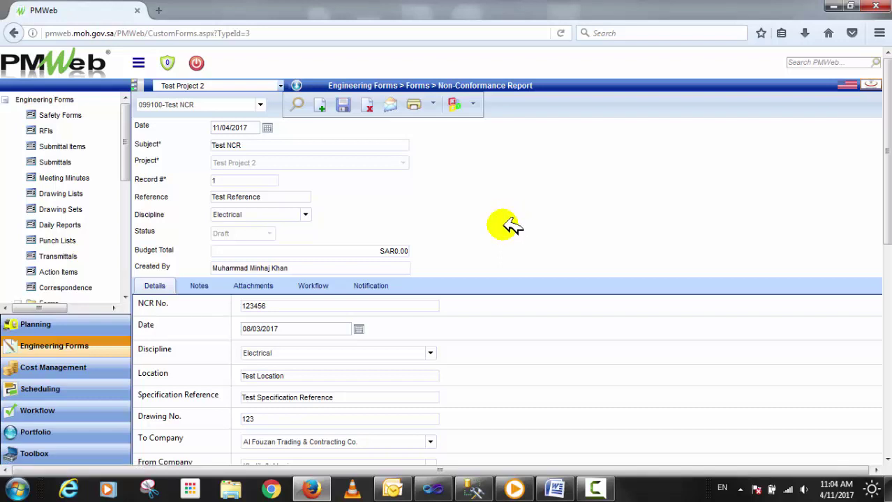
- Start an e-mail notification for the report and filter the To recipient contacts by the recipient's name
click(391, 105)
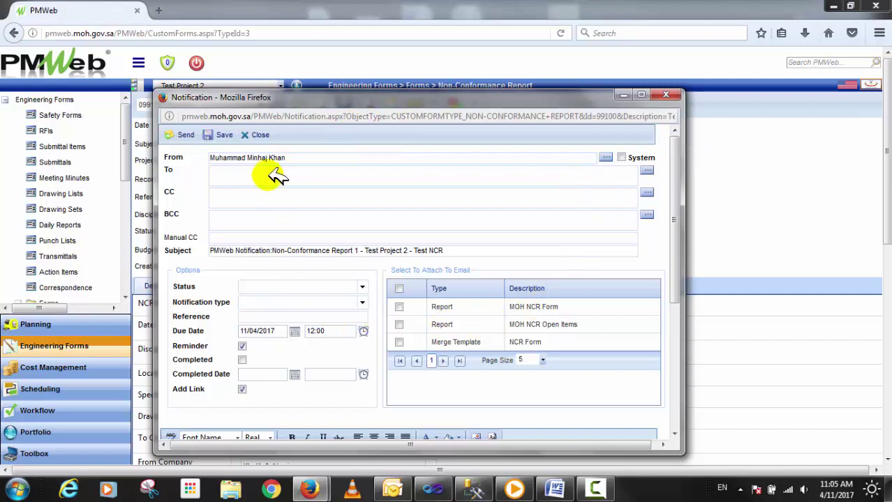
click(646, 171)
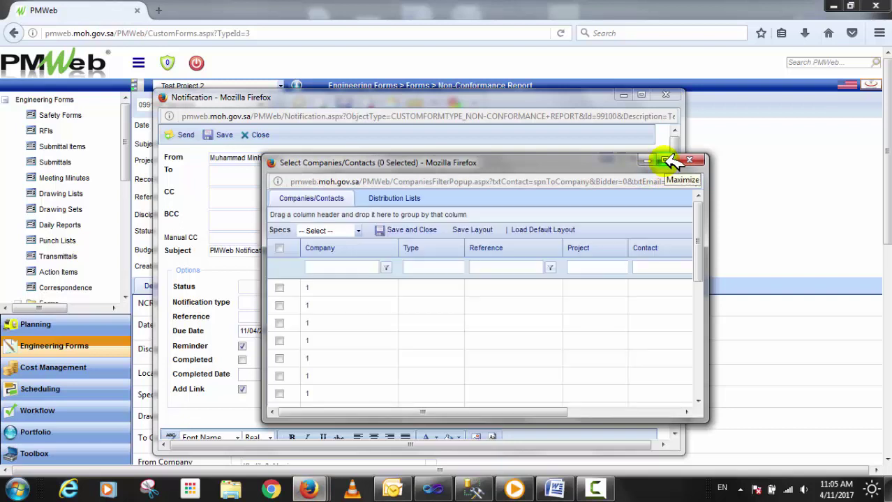
click(665, 162)
click(631, 110)
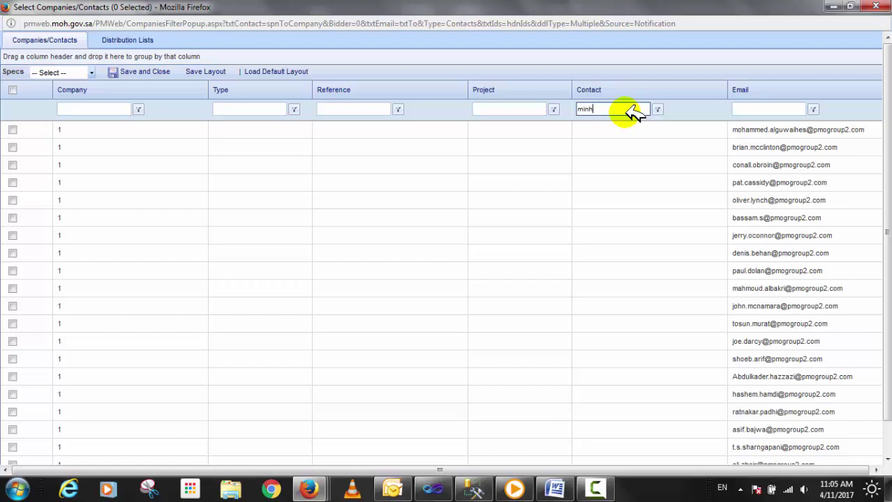
text(minhaj)
key(Return)
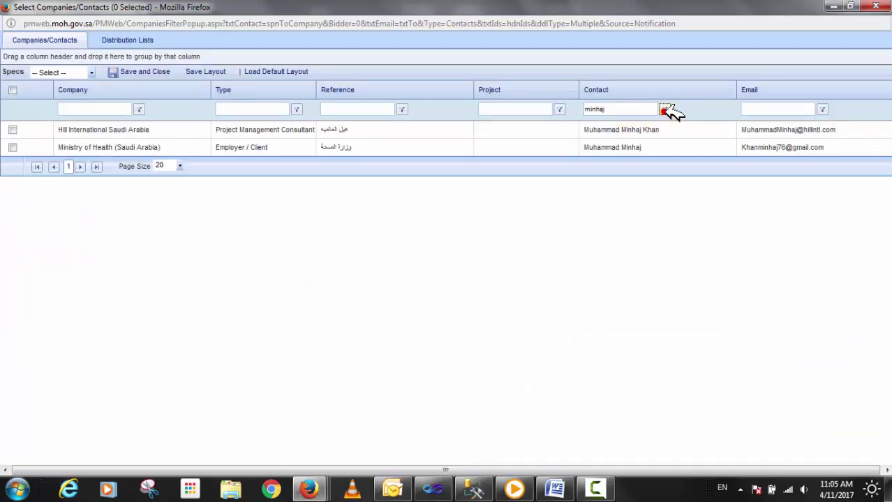
click(665, 111)
click(652, 112)
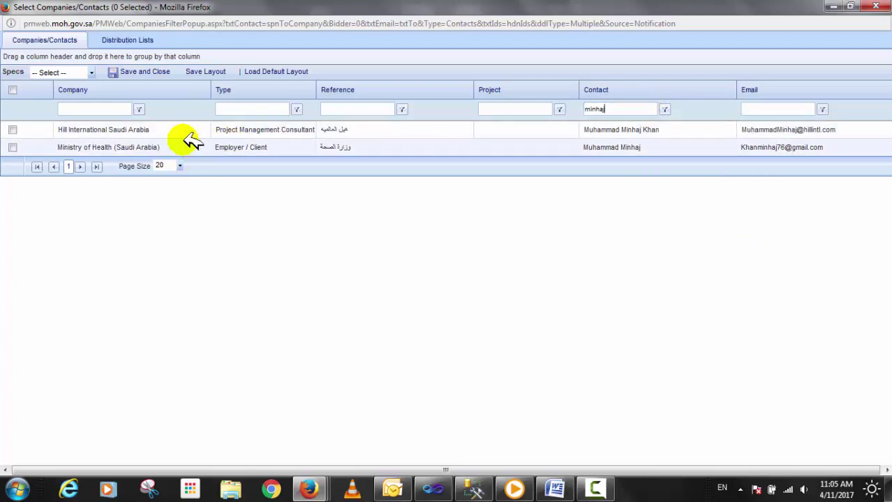
- Add the Hill International Saudi Arabia contact as the To recipient and attach the MOH NCR Form report to the notification
click(13, 130)
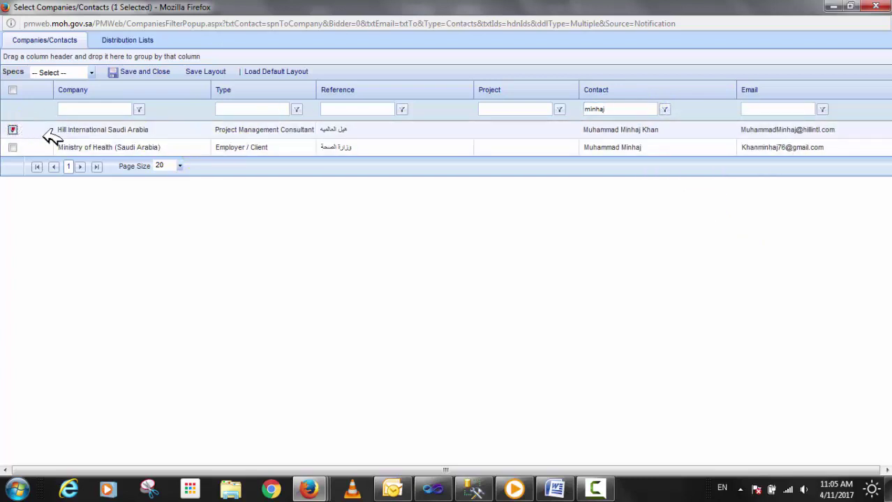
click(199, 130)
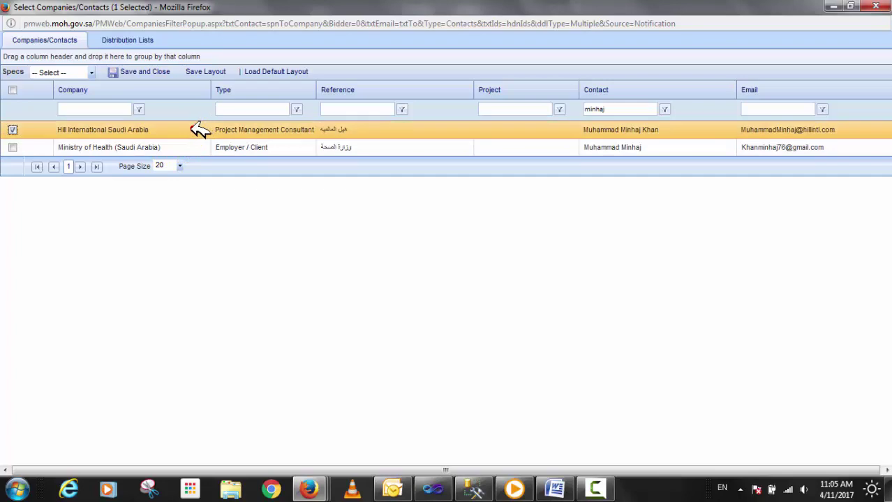
click(137, 72)
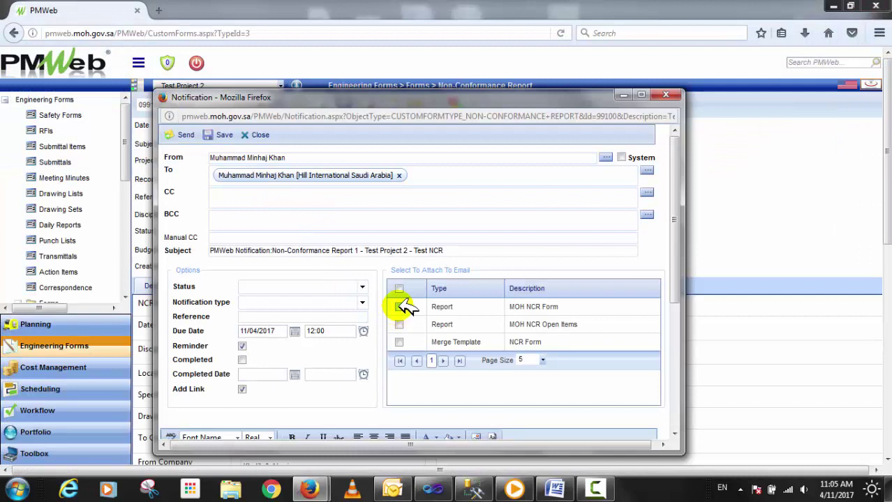
click(399, 306)
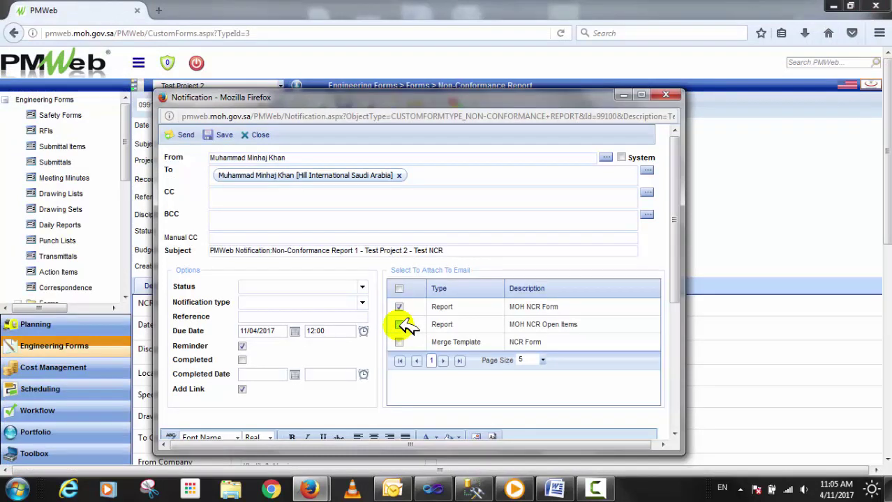
- Also attach the MOH NCR Open Items report and the NCR Form merge template to the notification
click(399, 325)
click(399, 342)
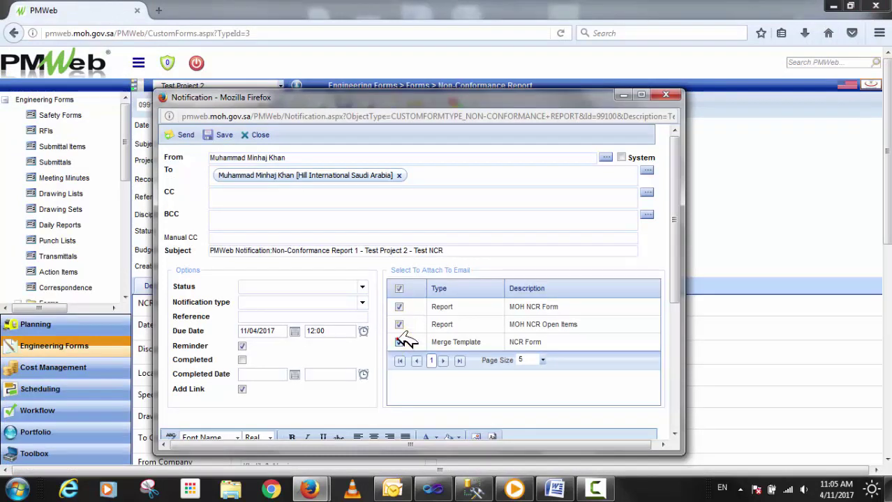
- Set the notification's Status to In Progress and its Notification type to For Review, and send it
click(362, 287)
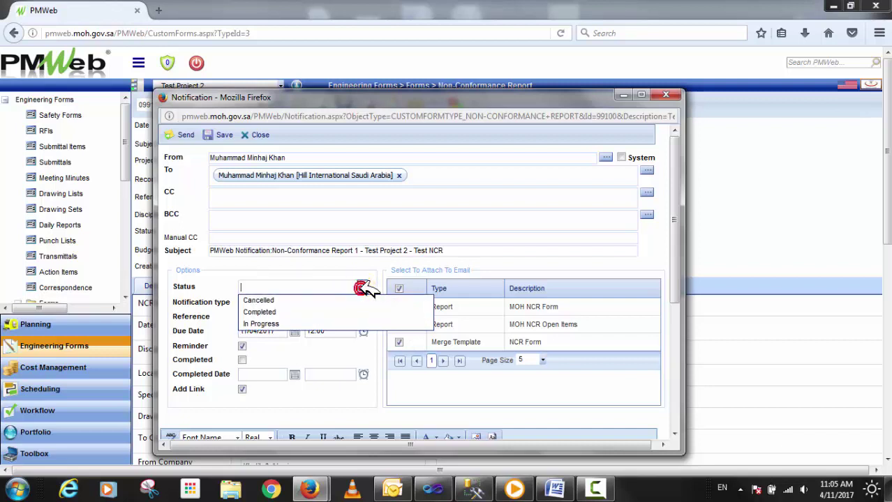
click(335, 325)
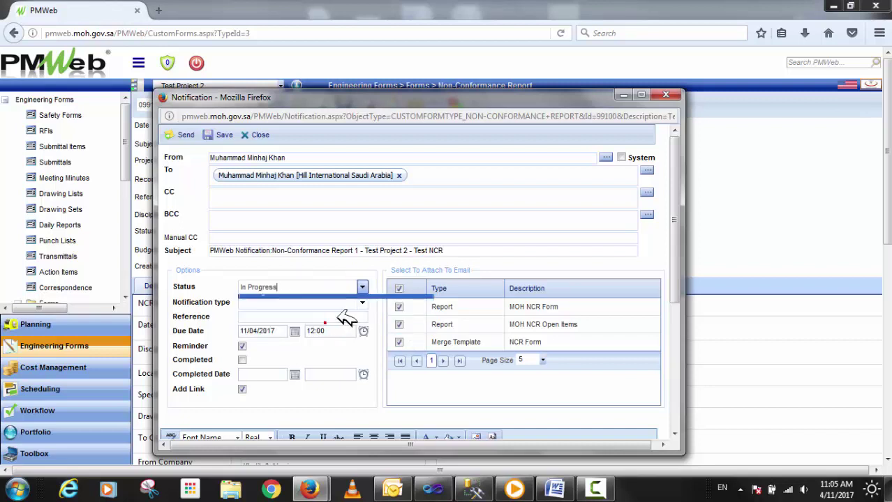
click(362, 302)
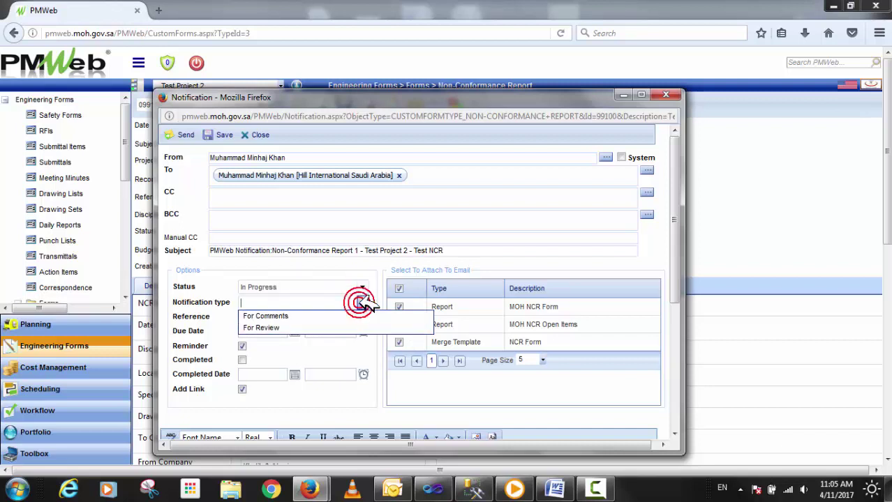
click(318, 326)
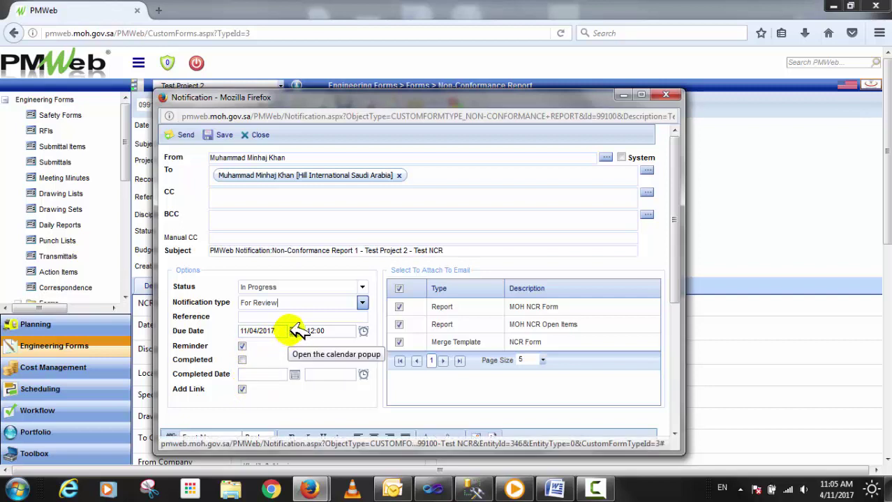
click(185, 133)
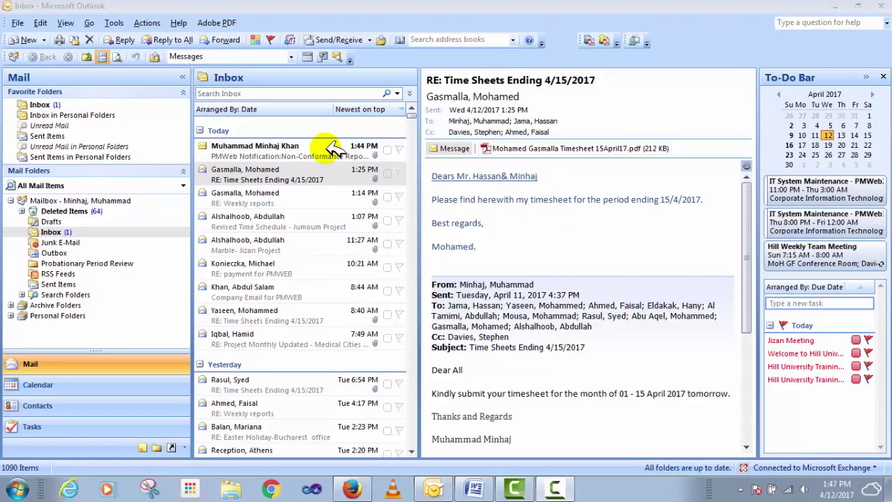
- In Outlook, open the received Non-Conformance Report notification for Test NCR and follow its link to the document in PMWeb
click(334, 149)
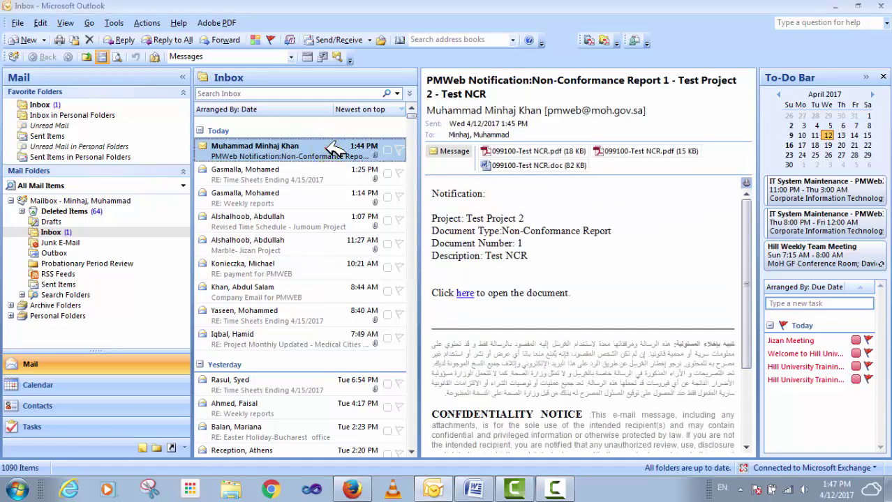
double_click(333, 148)
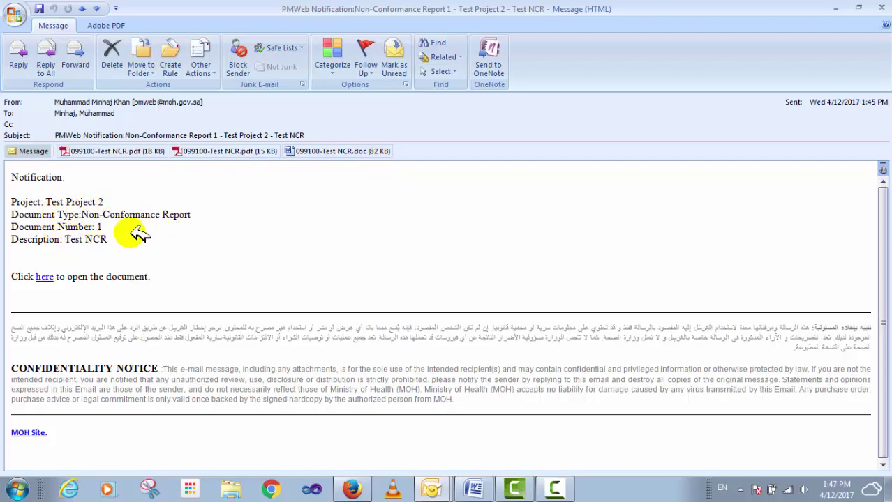
click(43, 276)
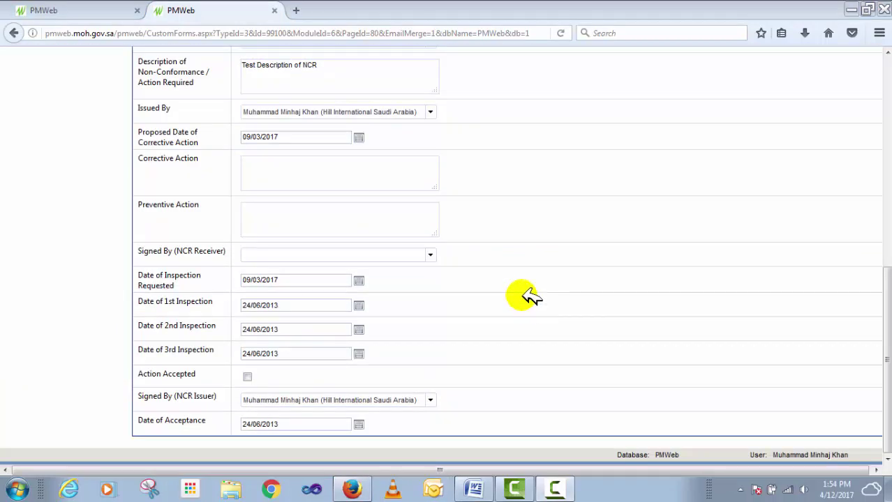
- Enter "Test Corrective Action" as the Corrective Action and "Test Preventive Action" as the Preventive Action
click(348, 165)
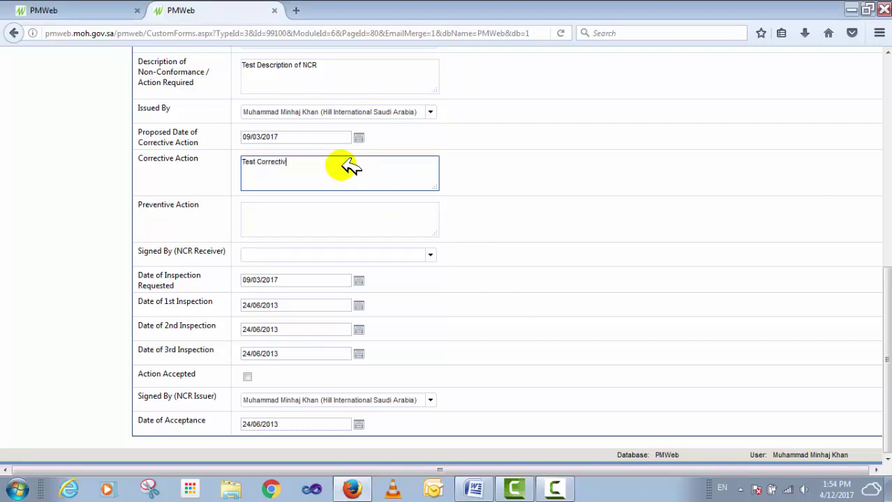
text(Test Corrective Action)
click(339, 212)
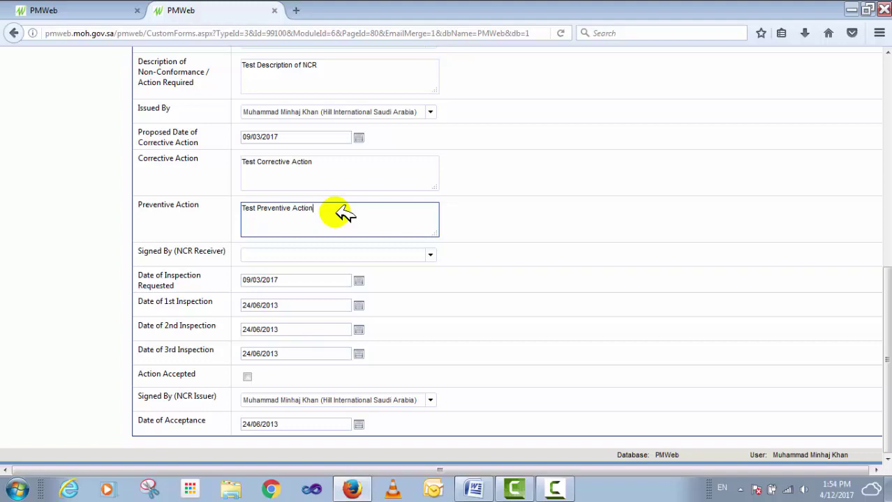
- Set Signed By (NCR Receiver) to the receiver's contact at Hill International Saudi Arabia and open the Date of Inspection Requested calendar
click(431, 256)
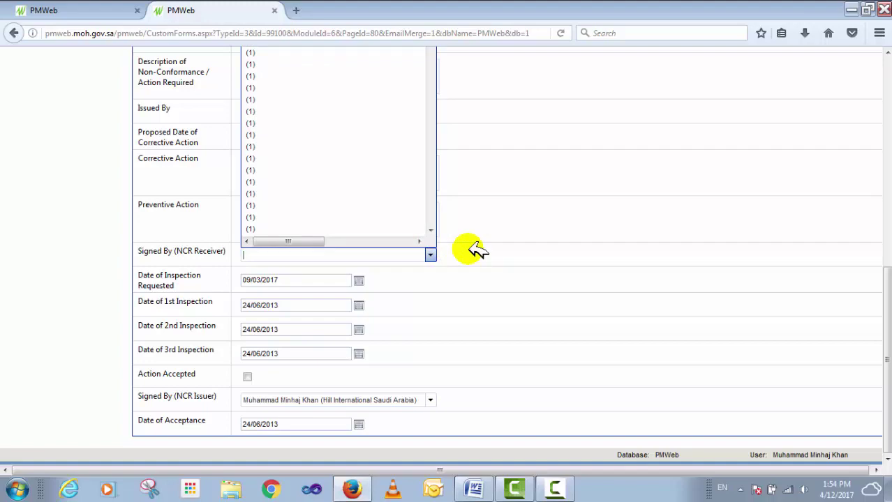
text(minhaj)
click(376, 120)
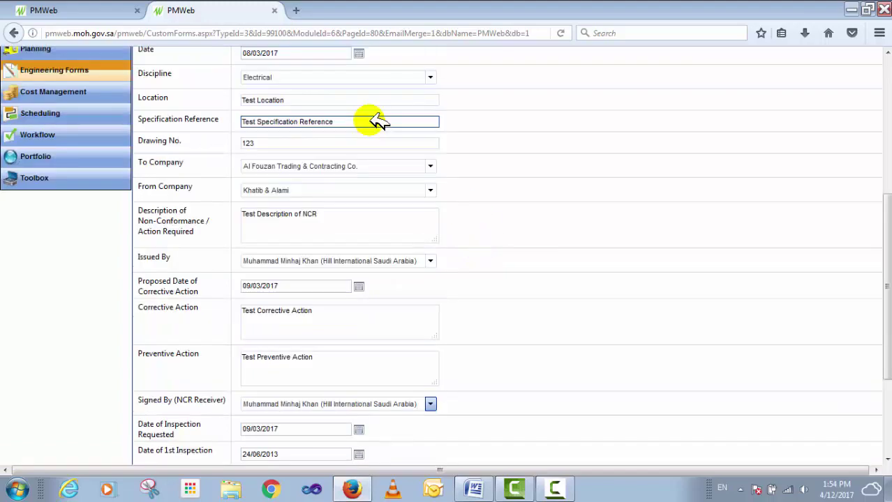
scroll(454, 373, down, 2)
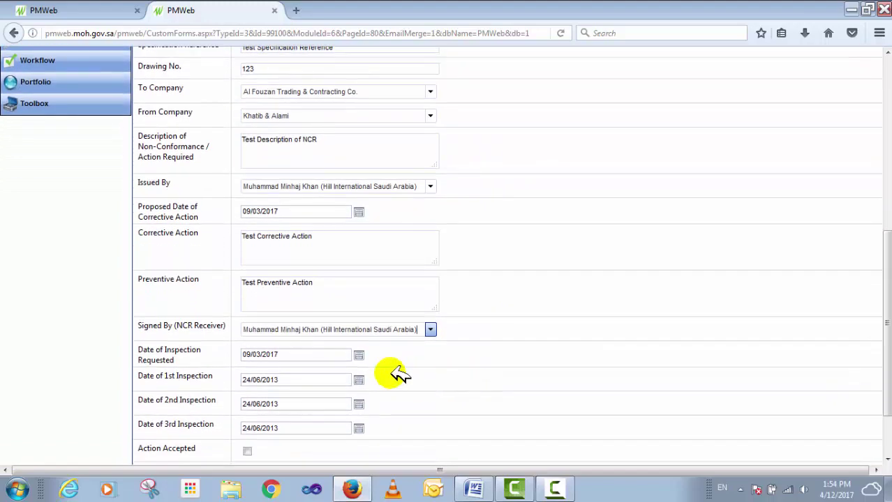
click(359, 355)
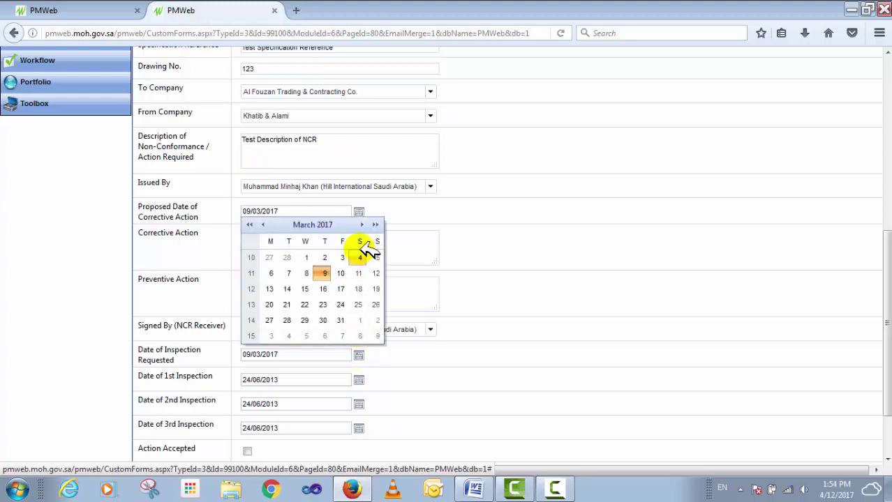
click(371, 223)
click(371, 224)
click(371, 223)
triple_click(372, 223)
triple_click(372, 223)
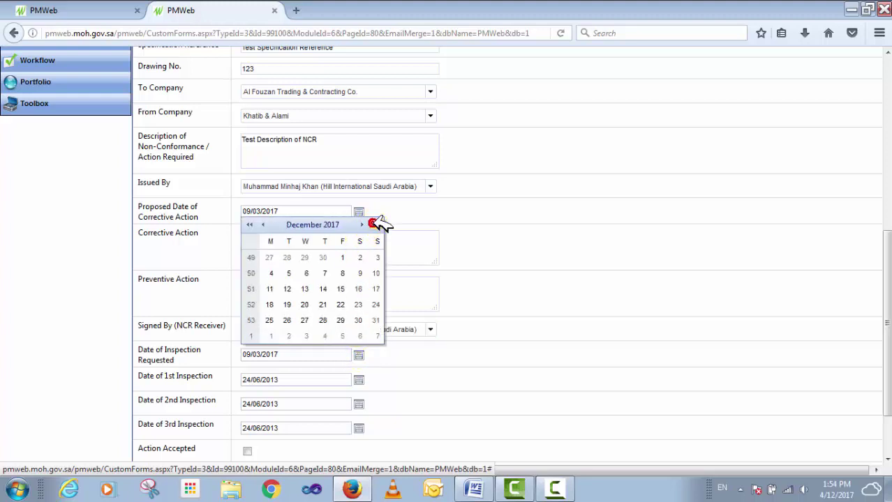
triple_click(372, 223)
triple_click(372, 224)
triple_click(372, 223)
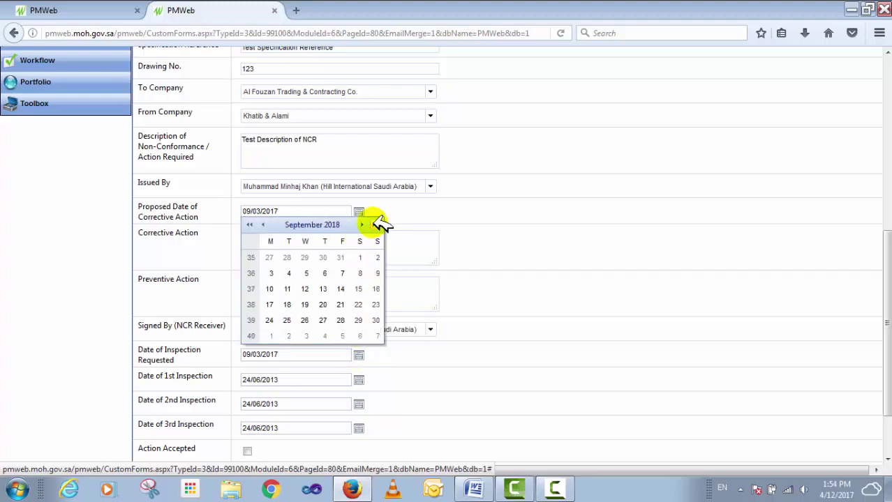
triple_click(250, 224)
triple_click(250, 224)
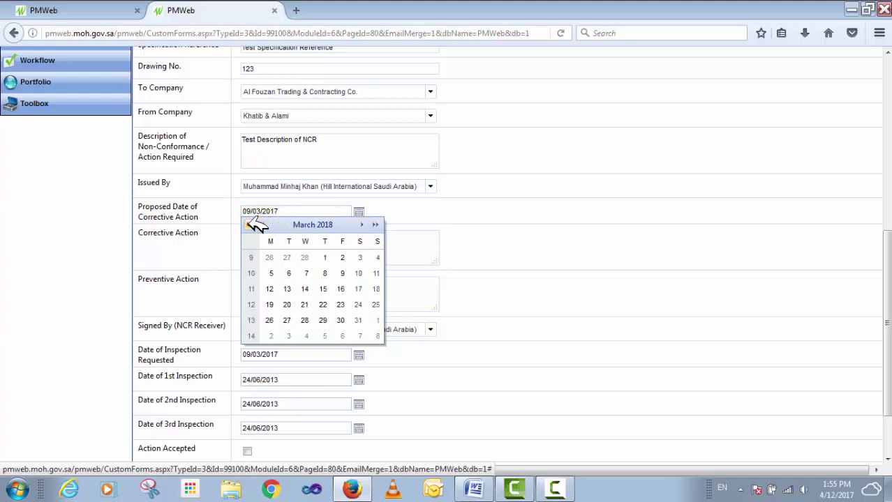
triple_click(250, 224)
triple_click(250, 224)
triple_click(249, 224)
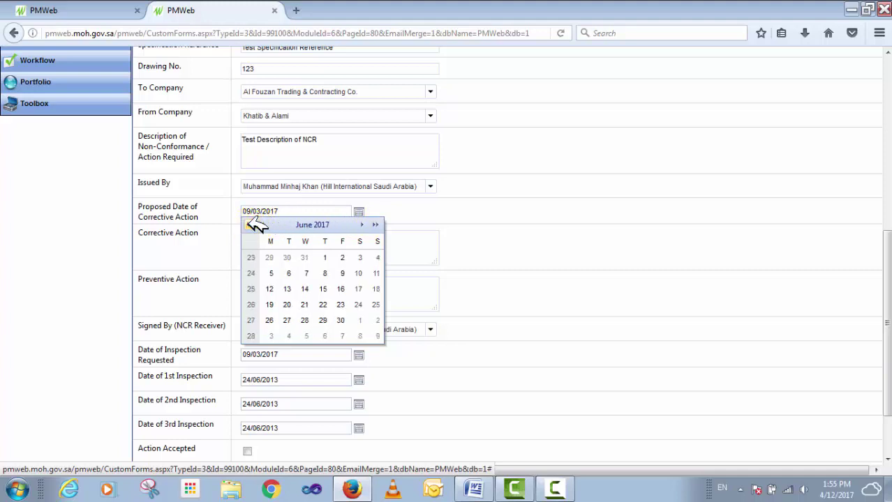
triple_click(250, 224)
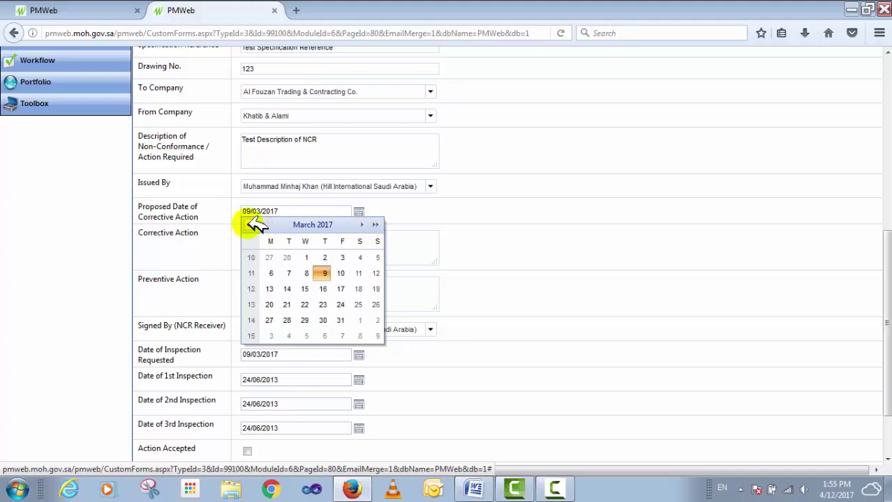
- Set the Date of Inspection Requested to 12/03/2017 and save the Non-Conformance Report
click(375, 273)
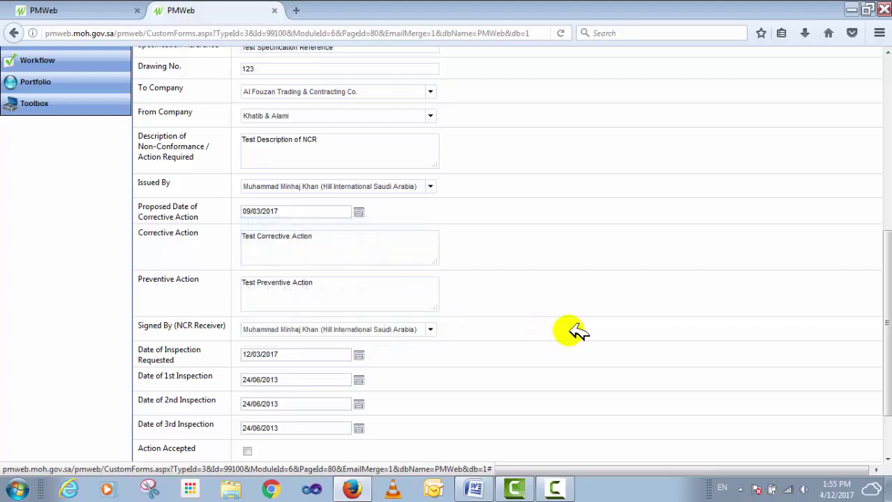
scroll(570, 331, up, 10)
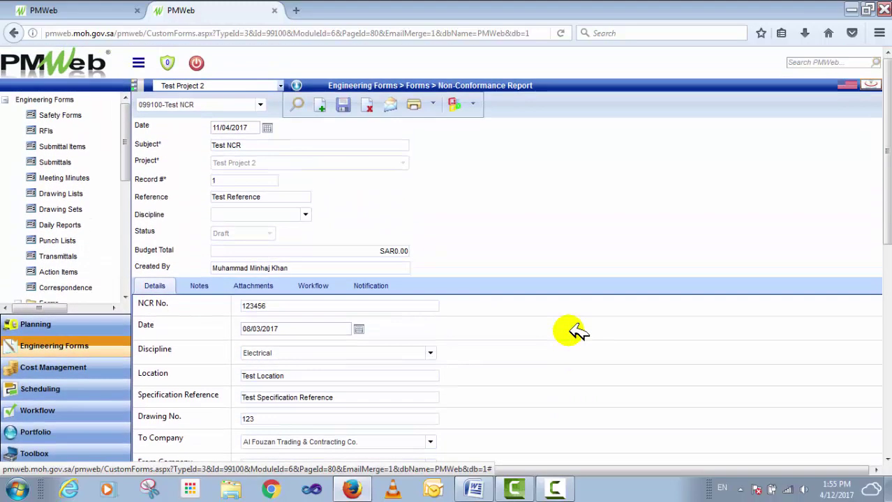
click(343, 105)
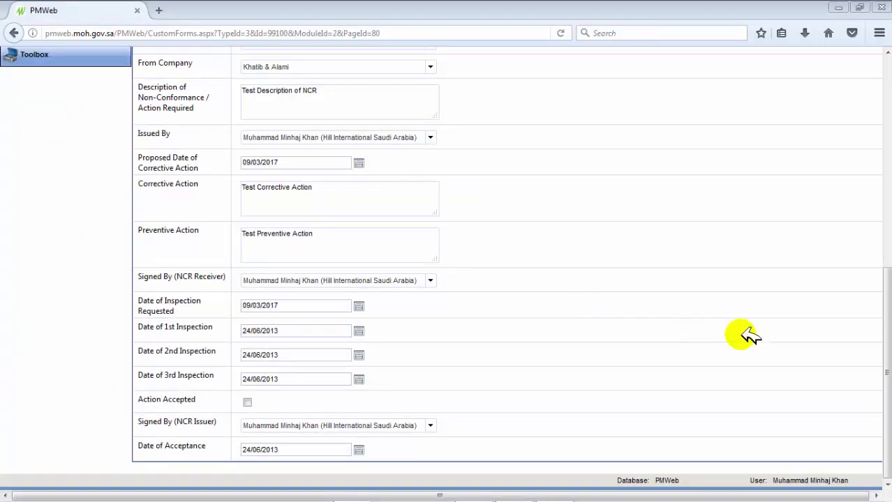
- Start a new e-mail notification for the updated report and filter the To recipient contacts by the recipient's name
drag(885, 354, 881, 155)
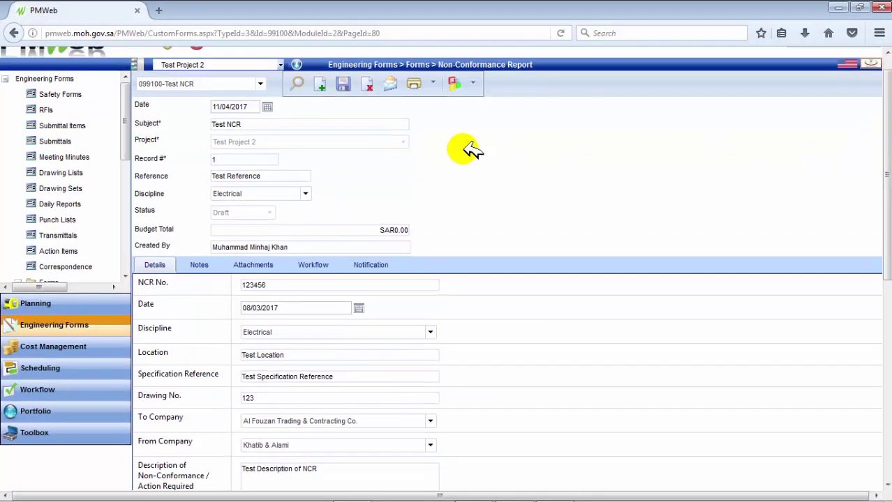
click(392, 83)
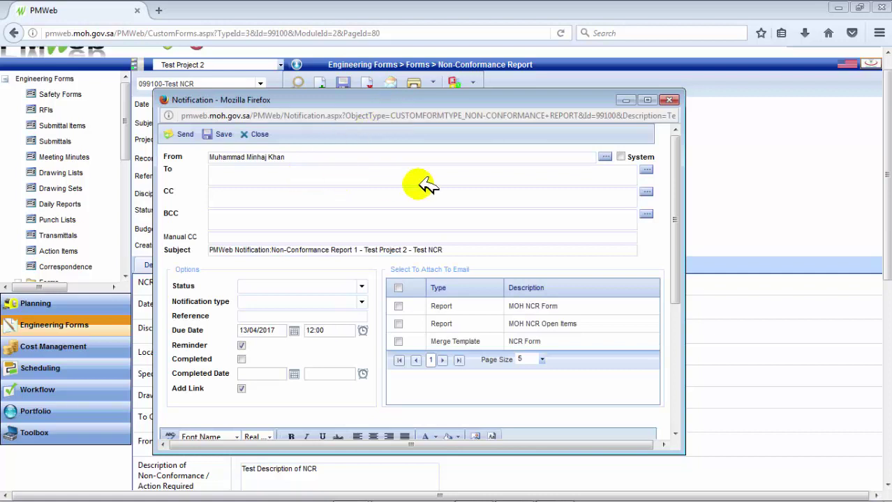
click(645, 168)
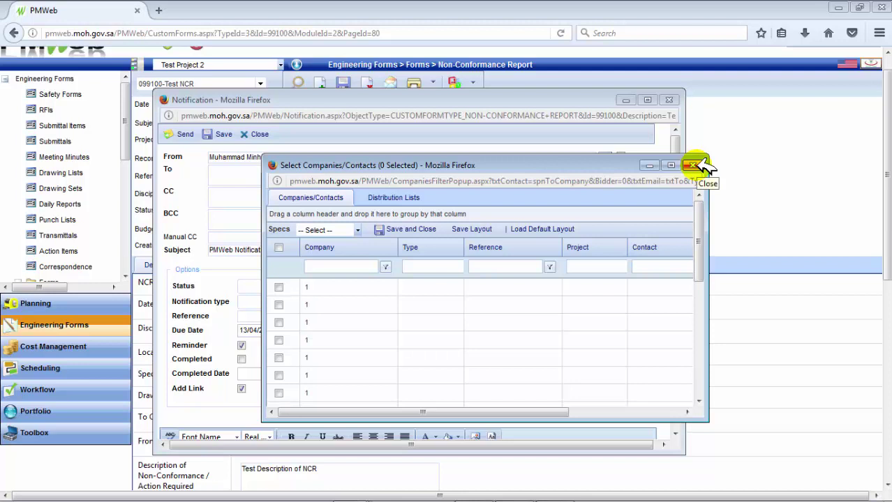
click(654, 267)
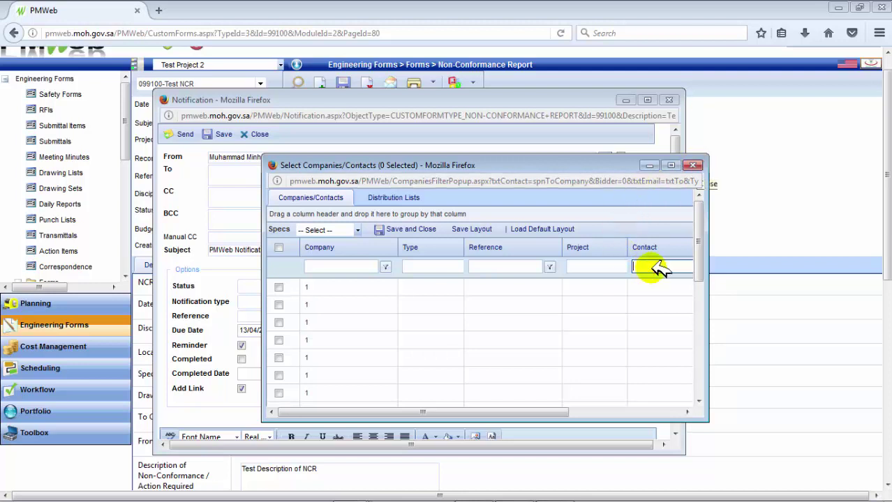
text(minhaj)
key(Return)
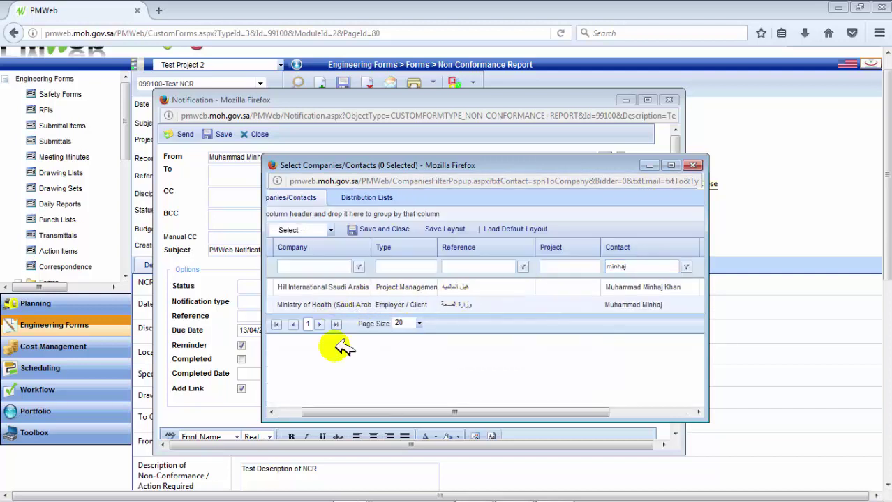
- Add the Hill International Saudi Arabia contact as the To recipient and attach MOH NCR Form, MOH NCR Open Items and the NCR Form template
drag(378, 410, 338, 413)
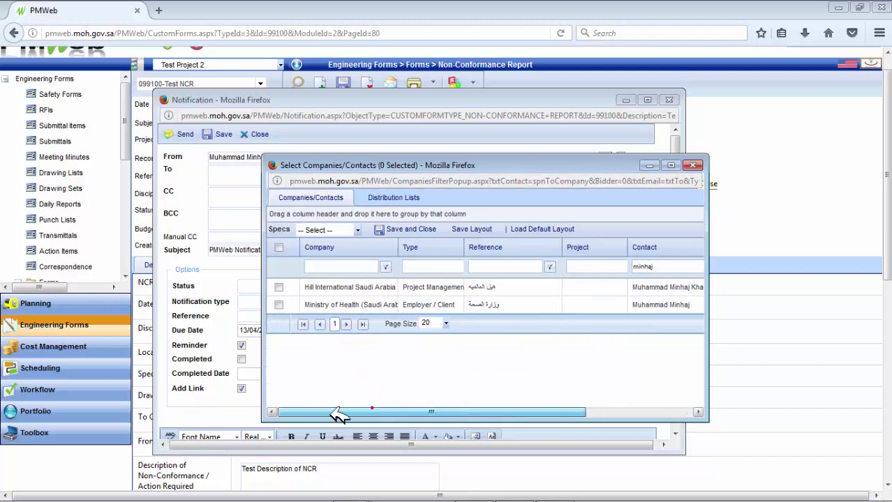
click(280, 287)
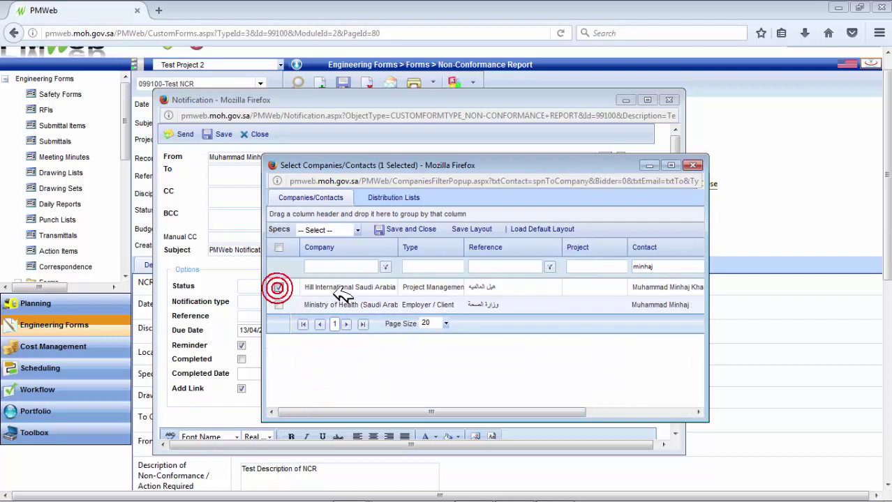
click(411, 229)
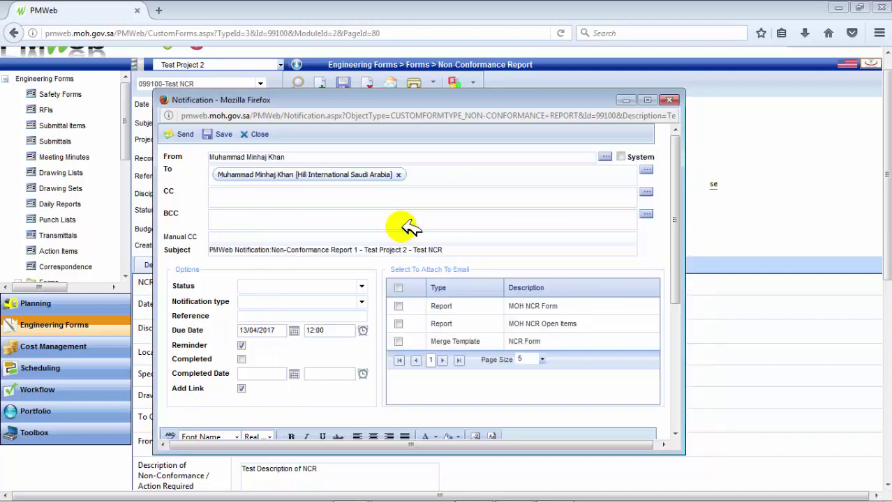
click(398, 306)
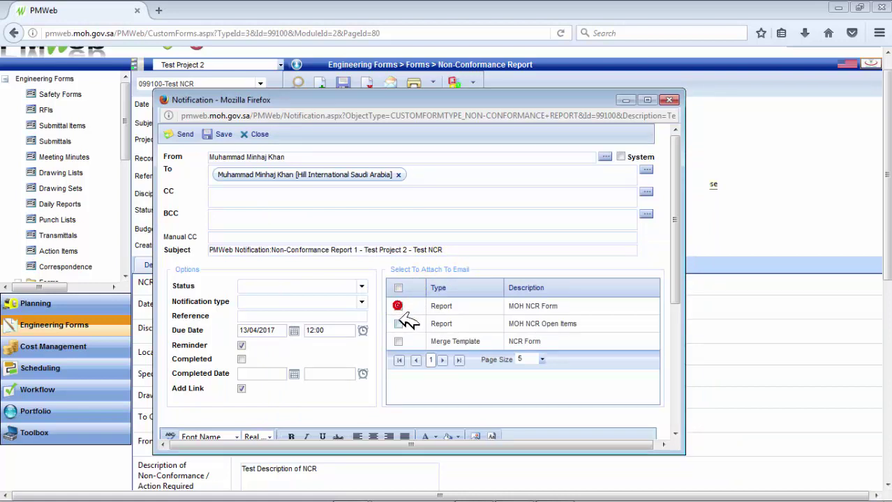
click(398, 342)
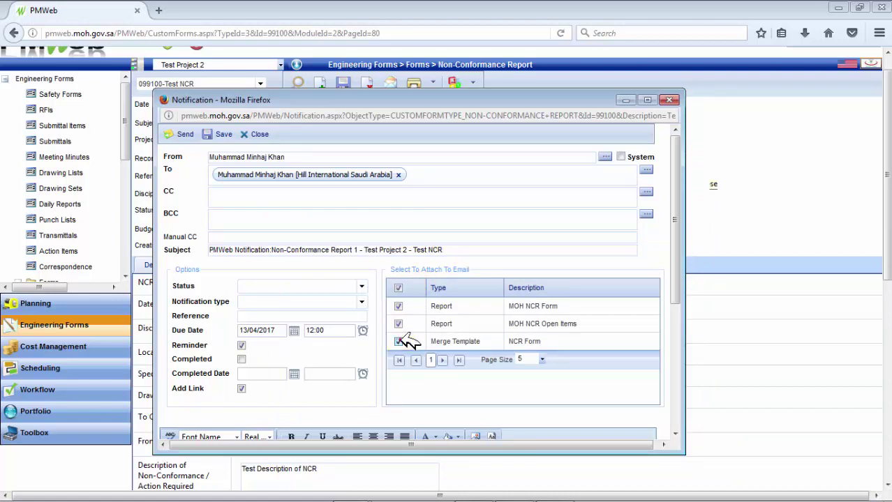
- Set the notification's status to In Progress and its type to For Review, and send it
click(361, 286)
click(342, 323)
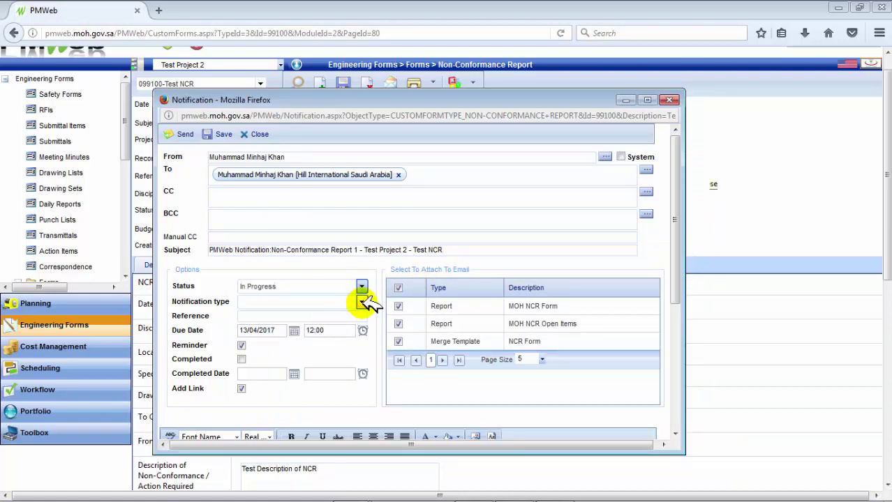
click(361, 301)
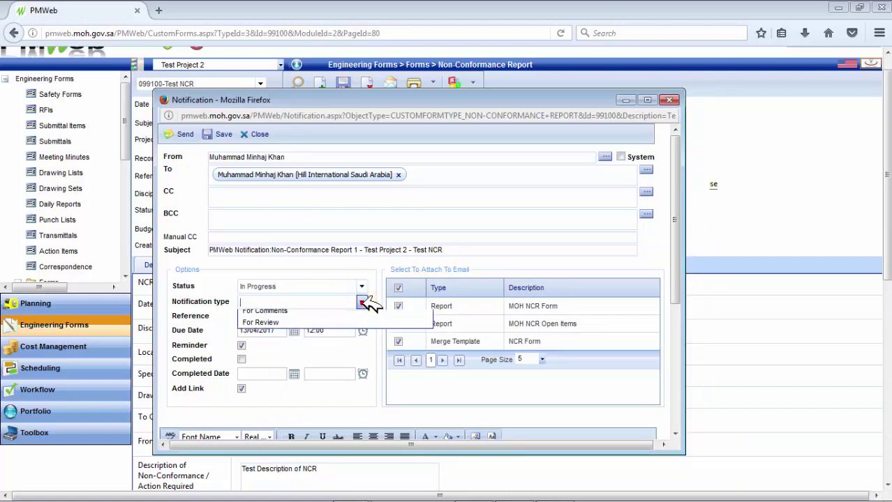
click(342, 323)
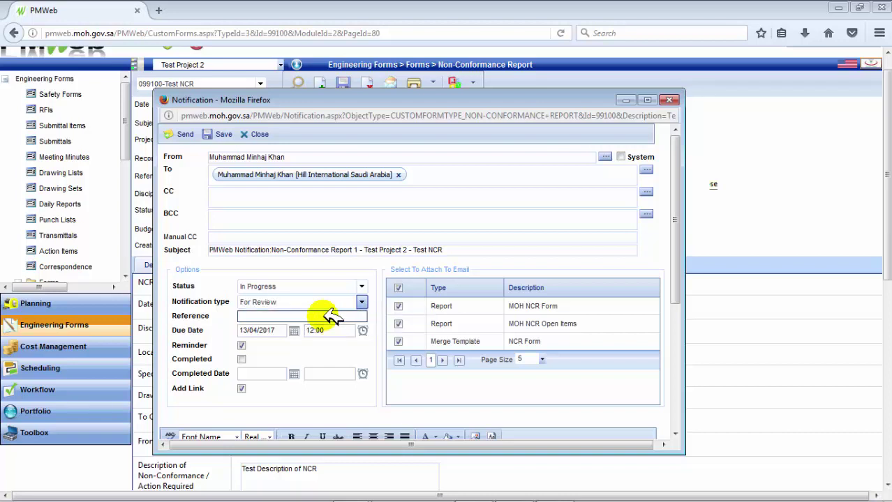
click(179, 131)
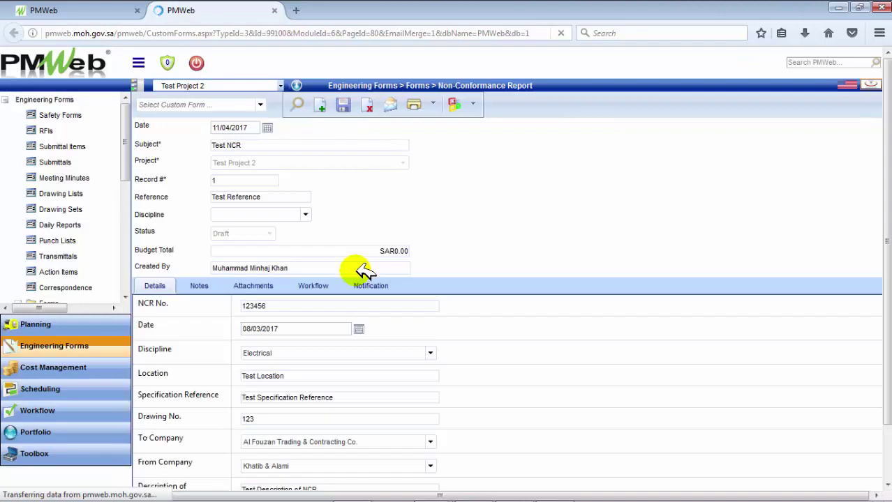
- Set the Date of 1st Inspection in the received Non-Conformance Report to 12/03/2017
scroll(532, 323, down, 3)
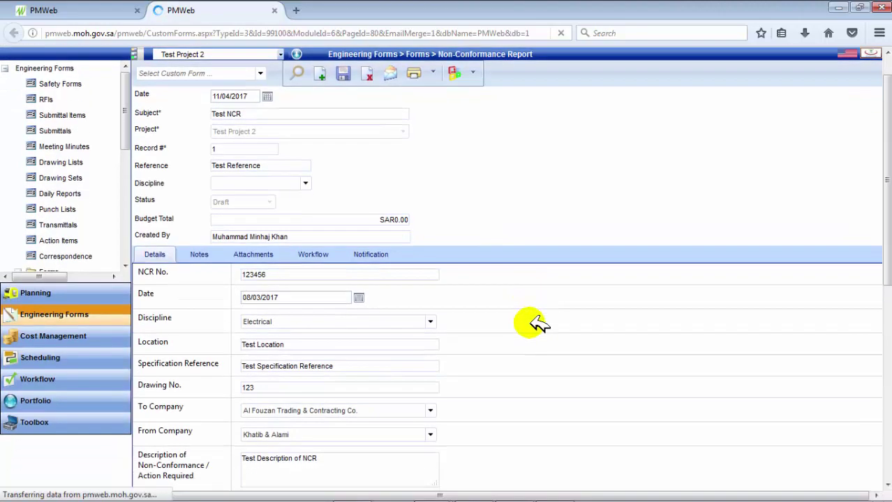
scroll(532, 323, down, 6)
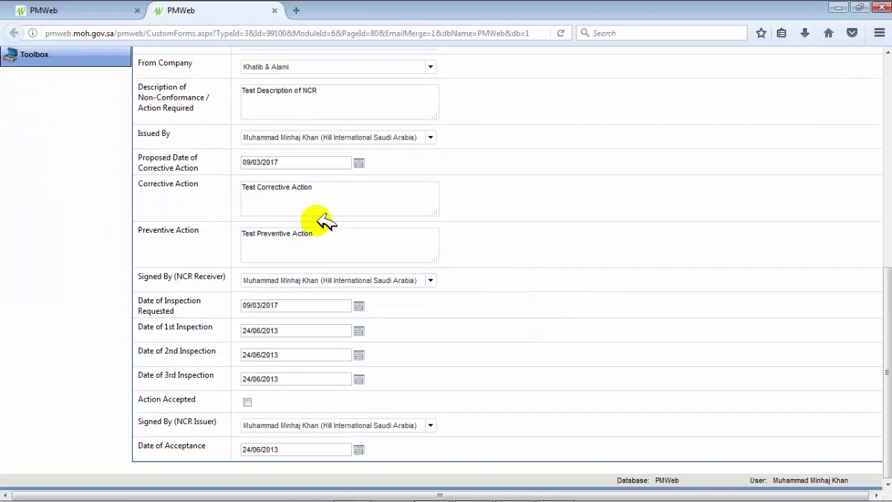
click(247, 193)
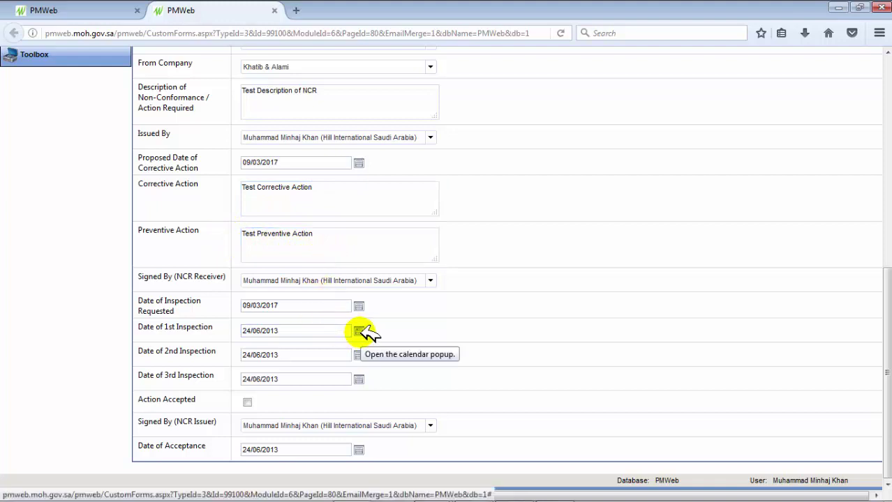
click(359, 332)
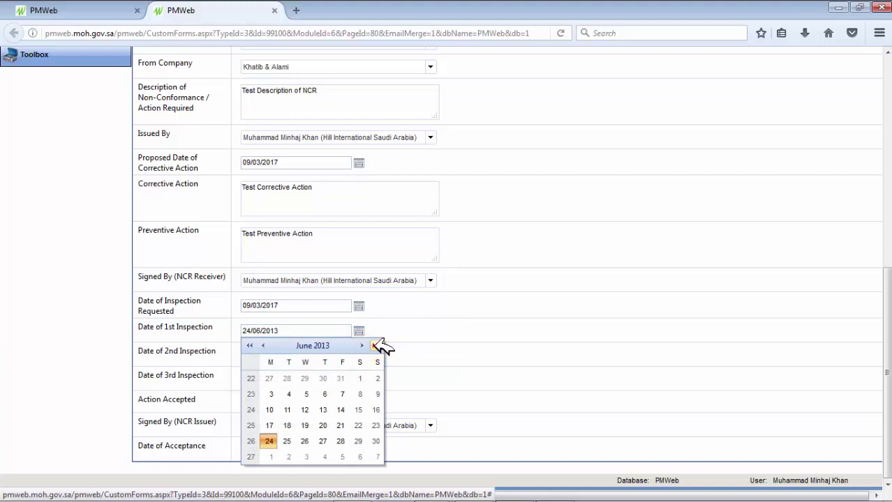
double_click(375, 345)
double_click(375, 345)
click(375, 345)
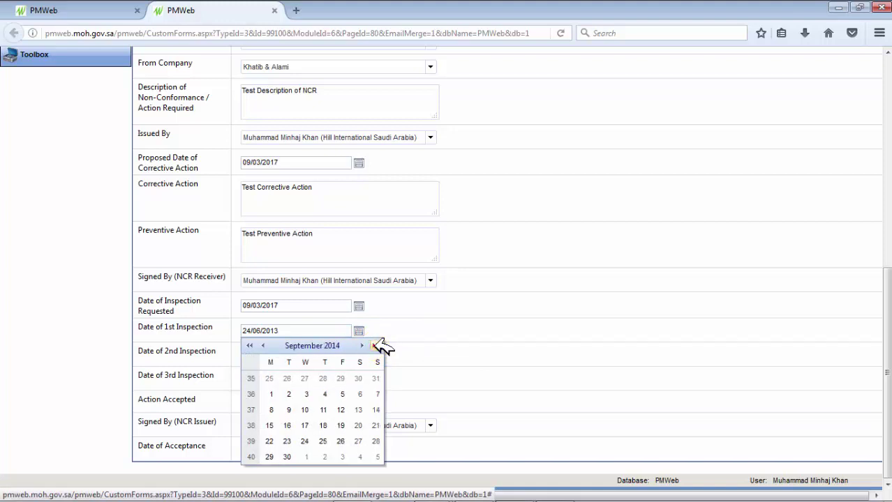
click(375, 345)
click(375, 345)
click(376, 345)
double_click(375, 345)
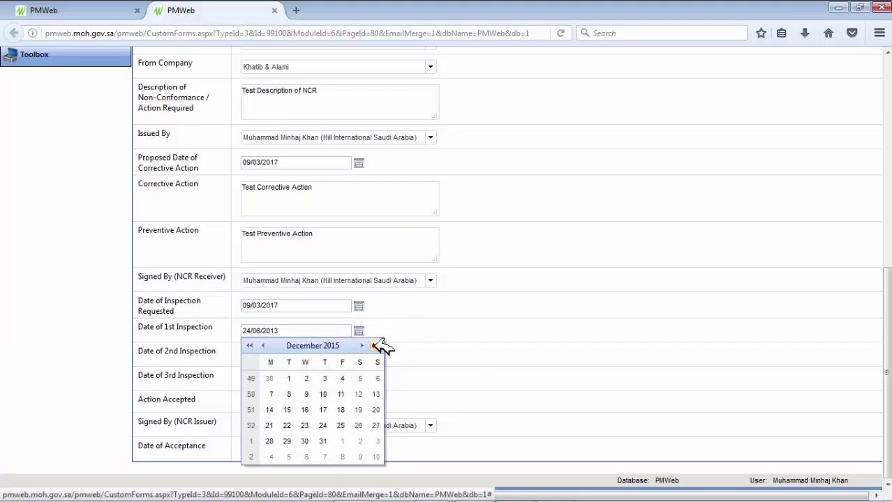
click(376, 345)
click(375, 345)
click(375, 346)
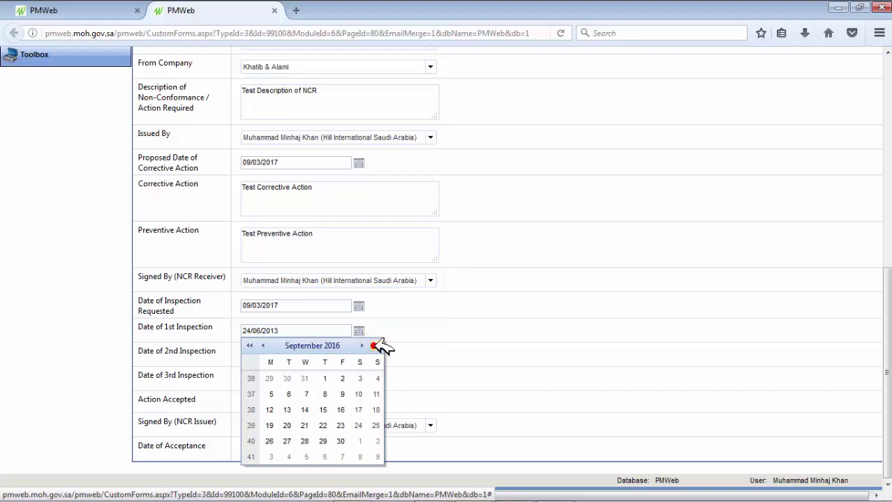
click(375, 345)
click(376, 345)
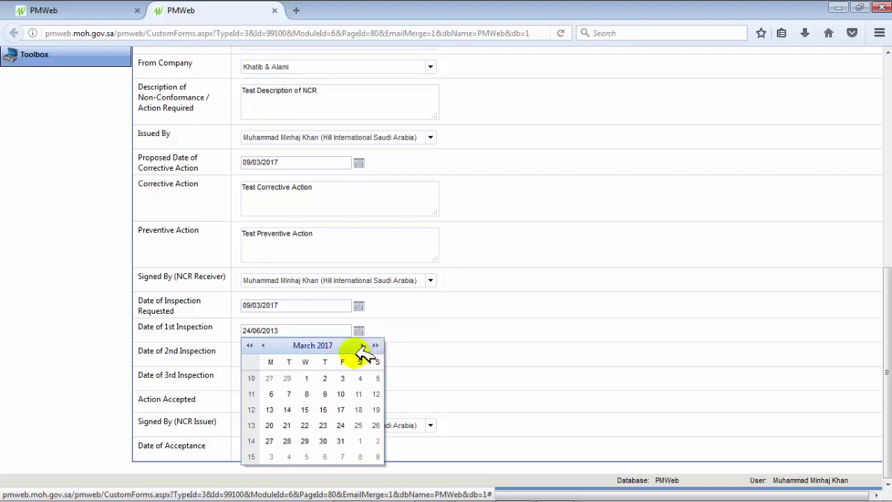
click(376, 394)
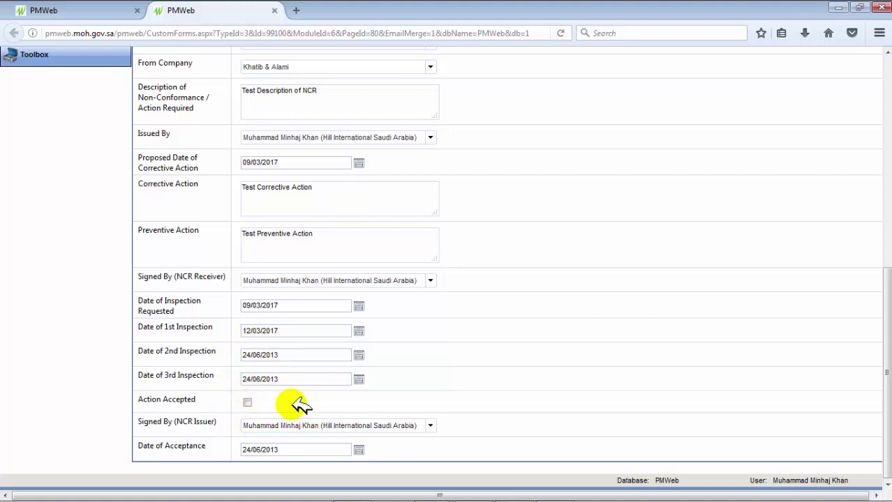
- Mark the corrective action as accepted and set the Date of Acceptance to 12/03/2017
click(248, 403)
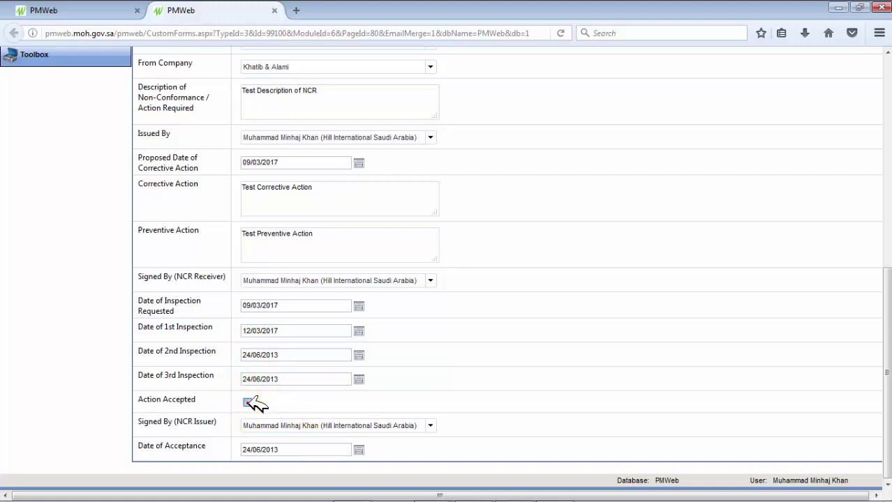
click(359, 450)
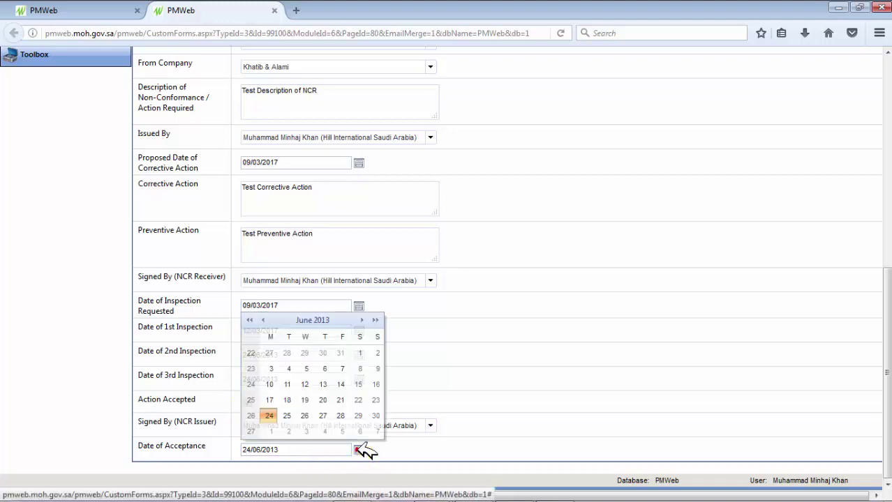
click(375, 320)
click(376, 320)
click(375, 320)
click(375, 320)
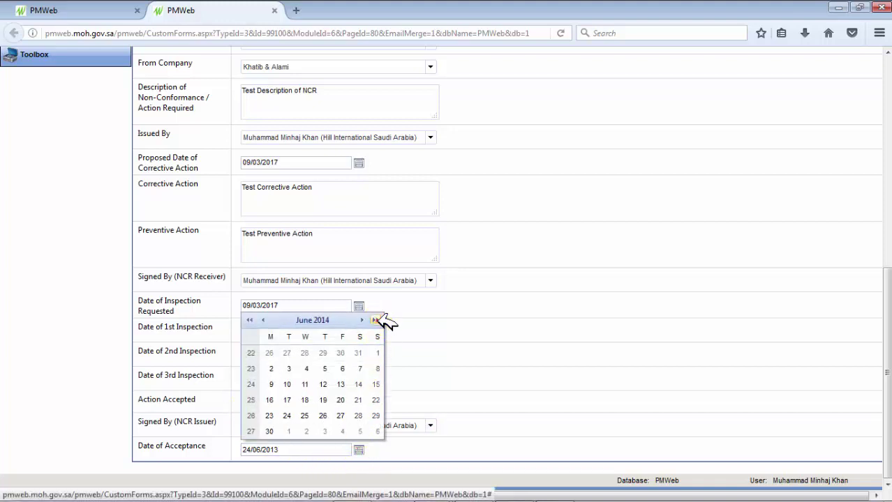
click(375, 320)
click(375, 320)
click(376, 321)
click(376, 320)
click(375, 320)
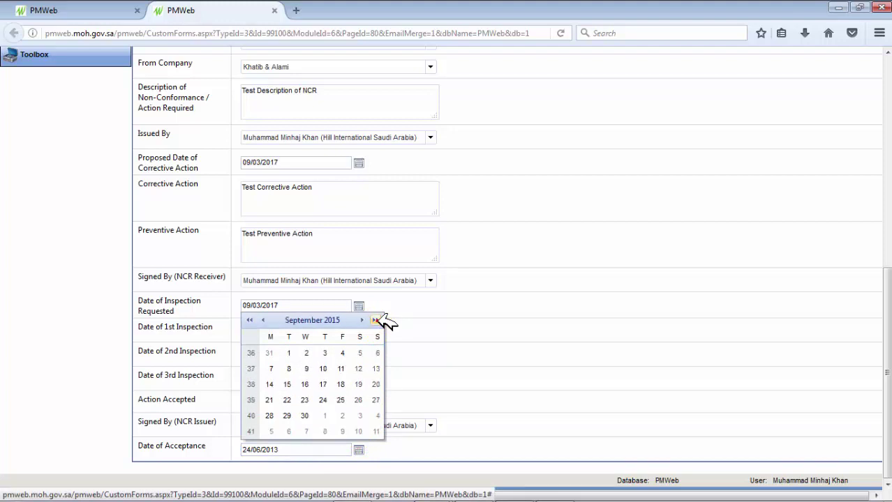
click(376, 320)
click(376, 320)
click(375, 320)
click(375, 320)
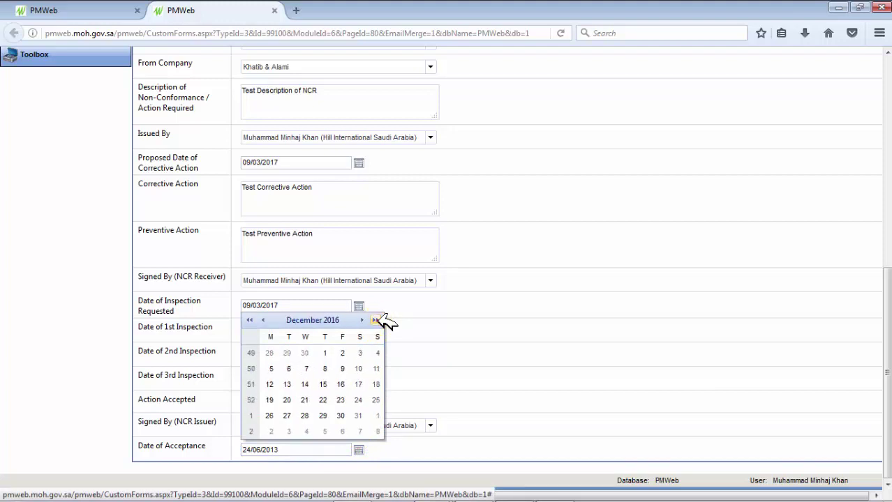
click(376, 320)
click(375, 320)
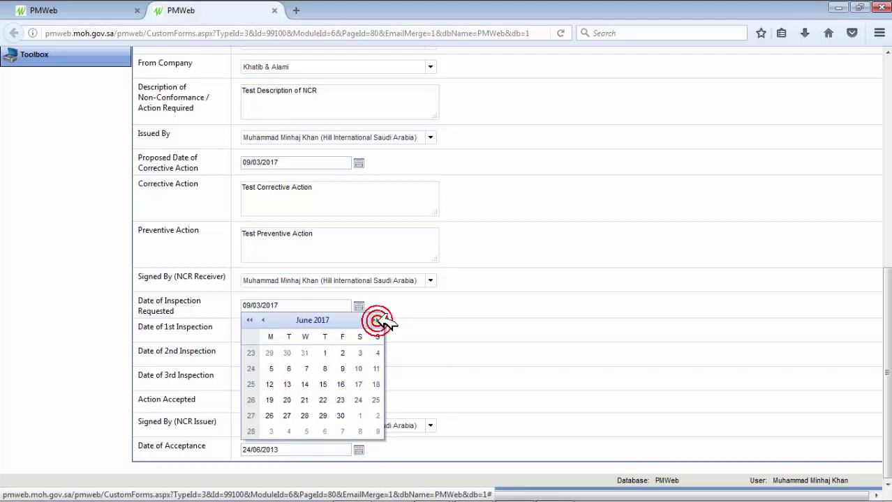
click(256, 320)
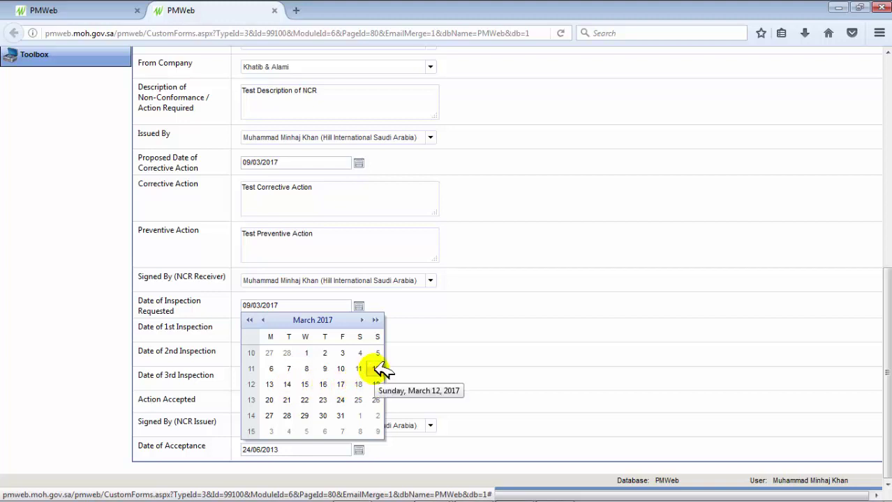
click(376, 367)
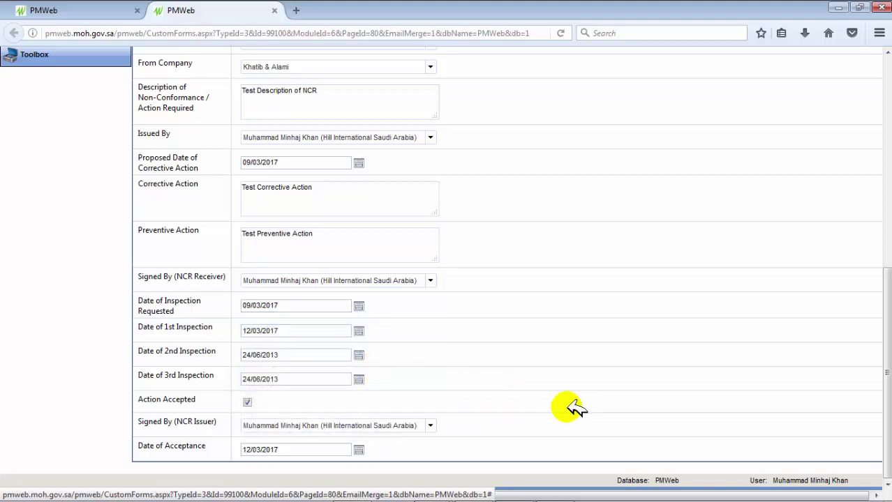
- Save the Non-Conformance Report and review its inspection and acceptance details
scroll(573, 409, up, 10)
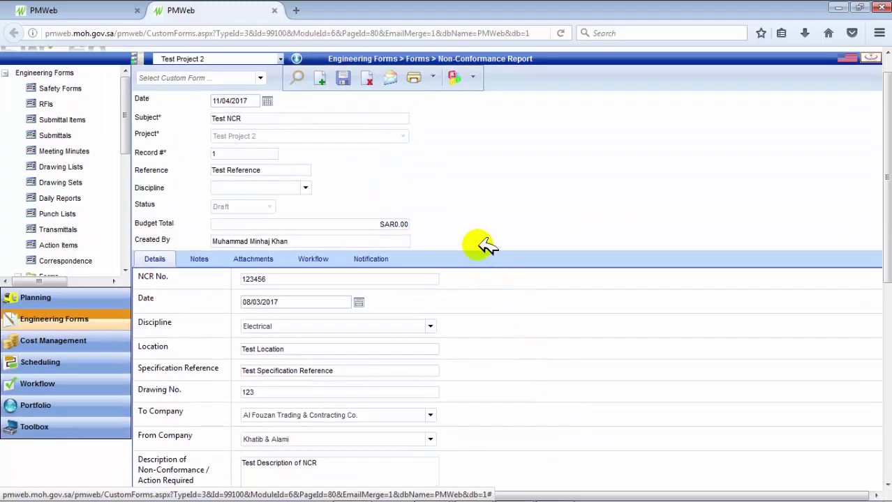
click(343, 78)
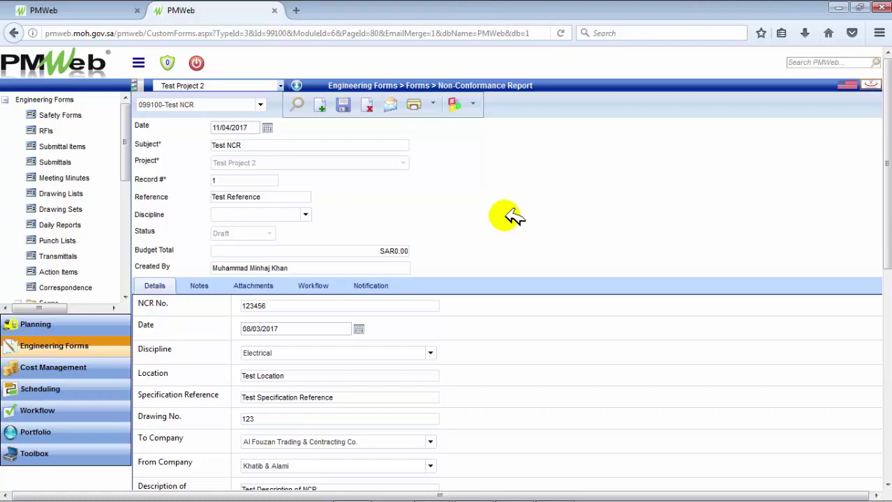
scroll(513, 216, down, 8)
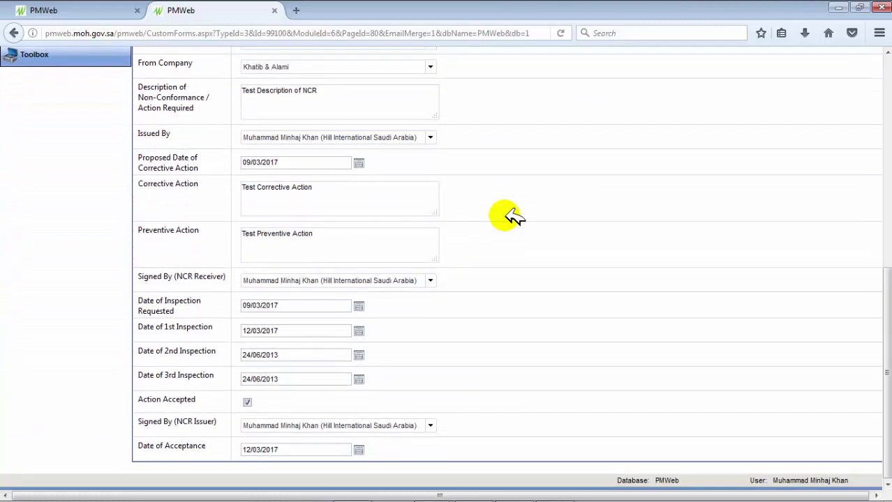